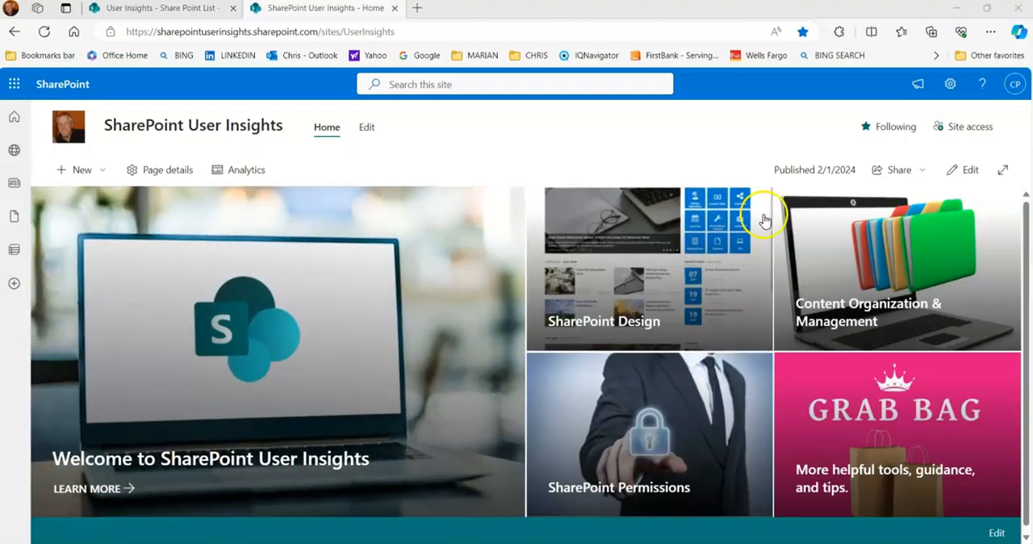
- Open the site contents of the SharePoint User Insights site and display its lists and libraries
left_click(950, 86)
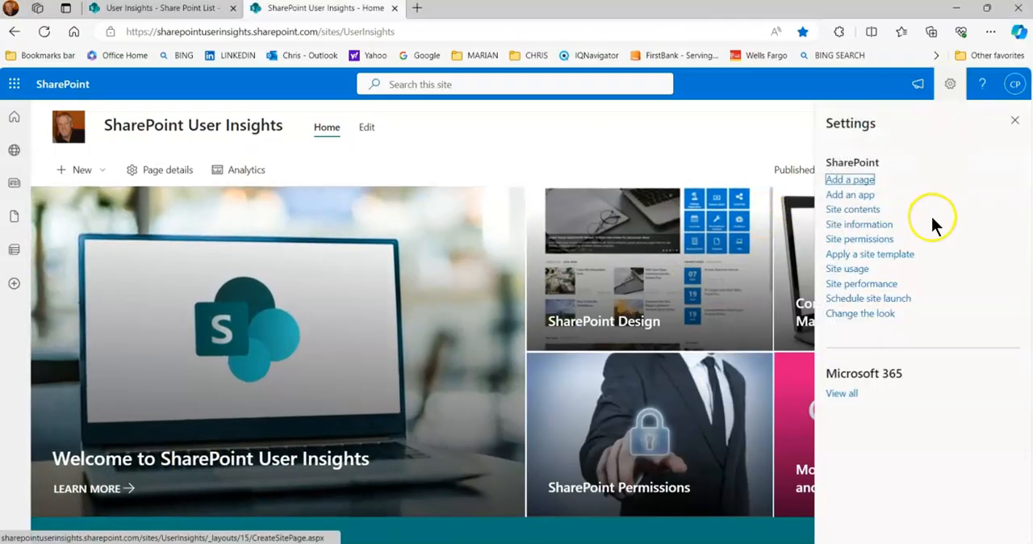
left_click(856, 210)
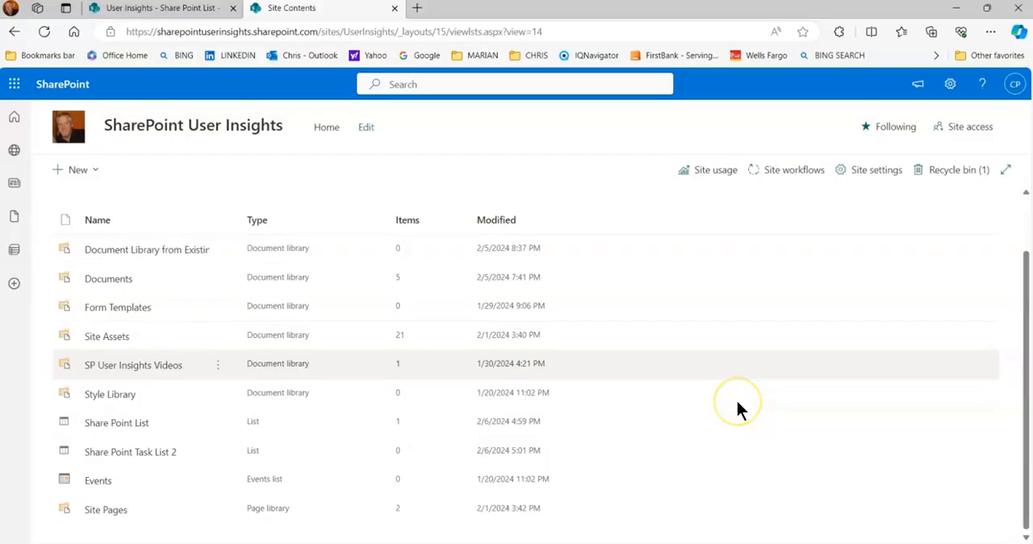
scroll(686, 400, "down", 2)
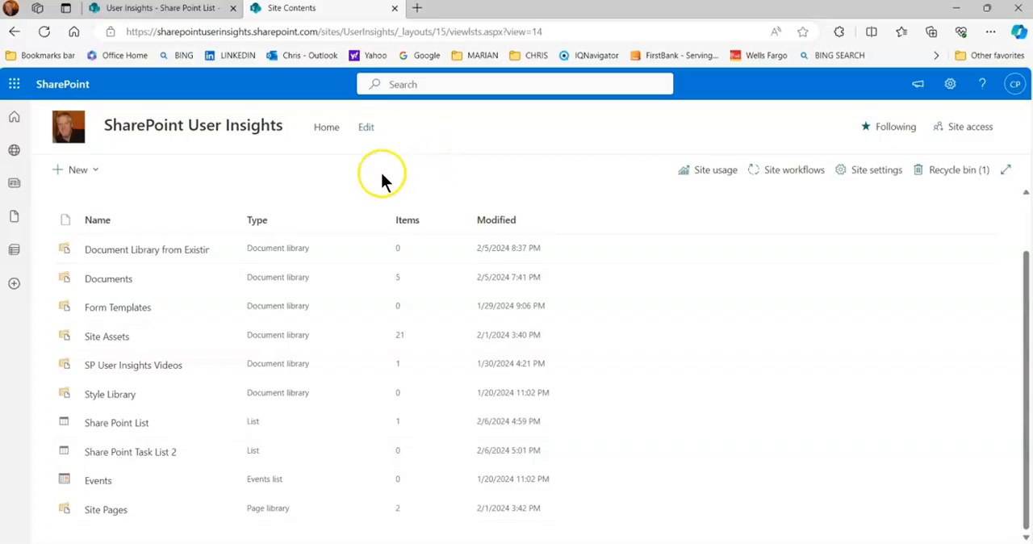
- Start a new list from an existing one, using Share Point List on this site as the template
left_click(99, 171)
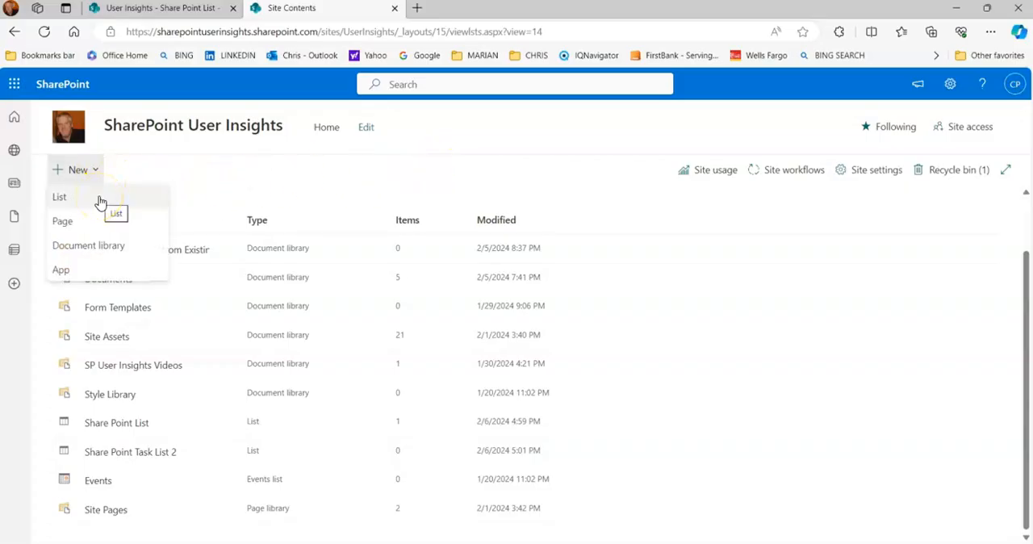
left_click(99, 199)
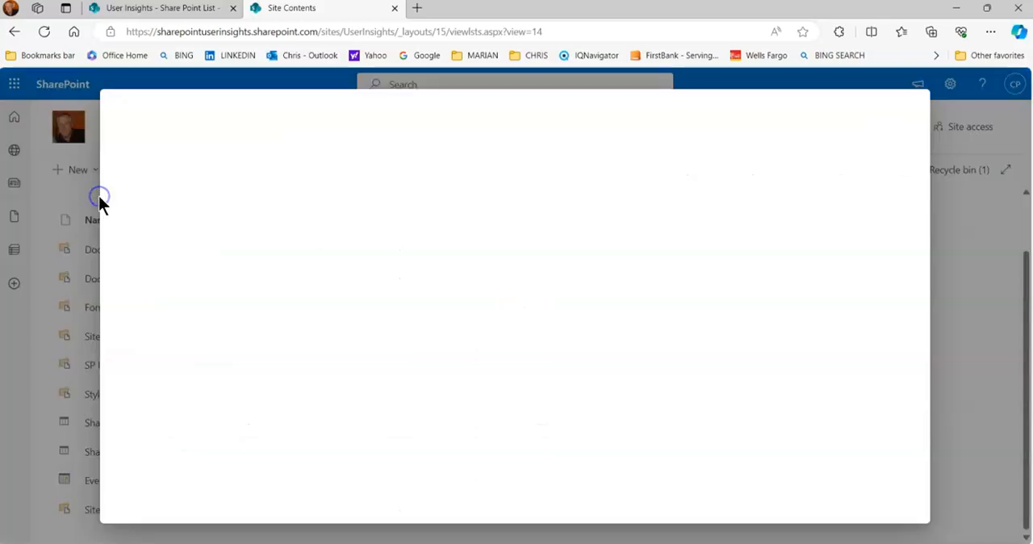
left_click(158, 182)
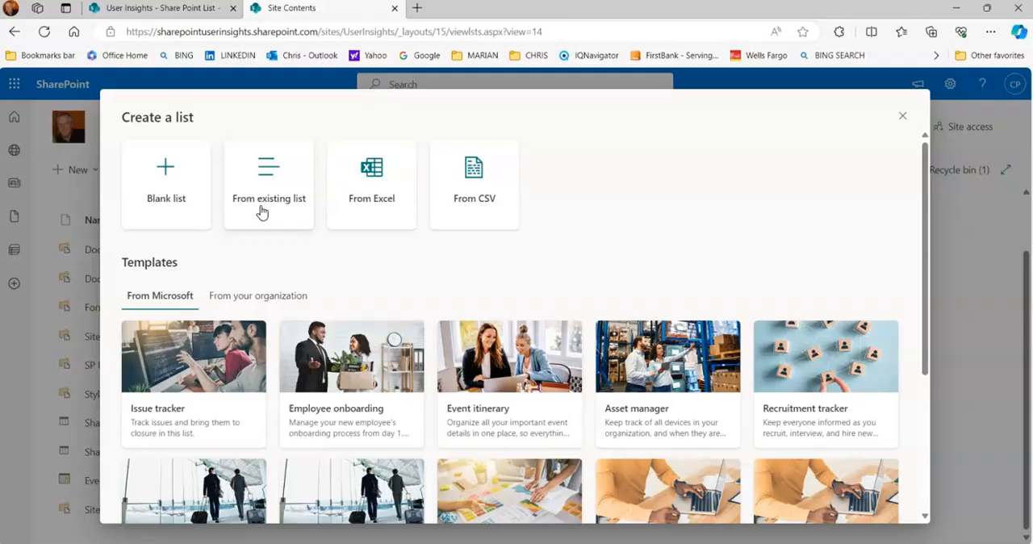
left_click(377, 218)
left_click(469, 203)
left_click(273, 188)
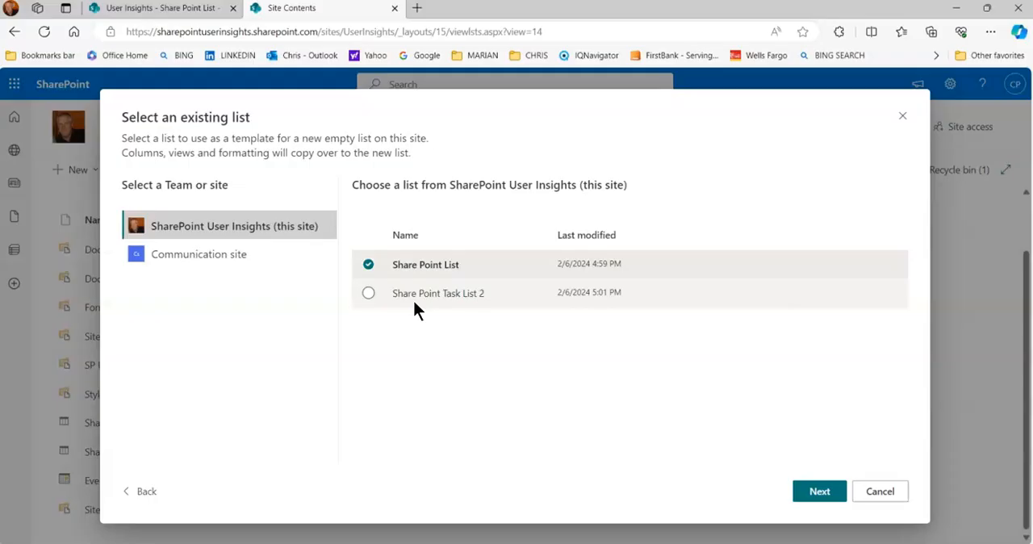
left_click(368, 293)
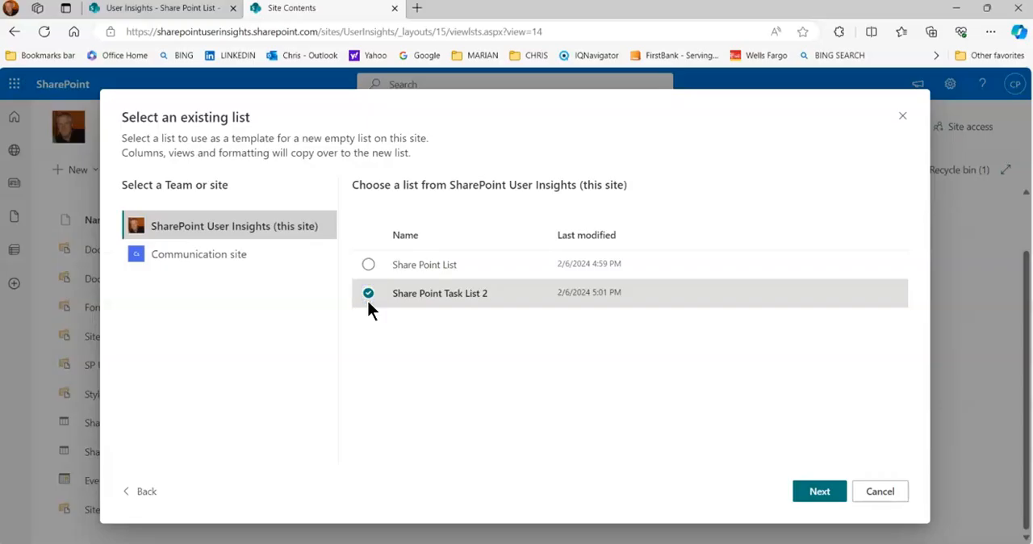
left_click(368, 267)
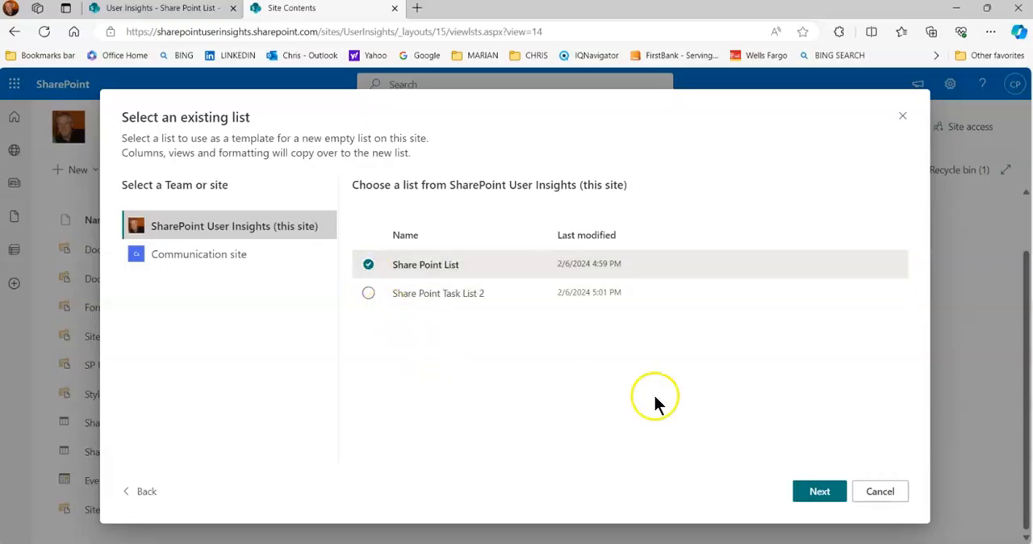
left_click(819, 493)
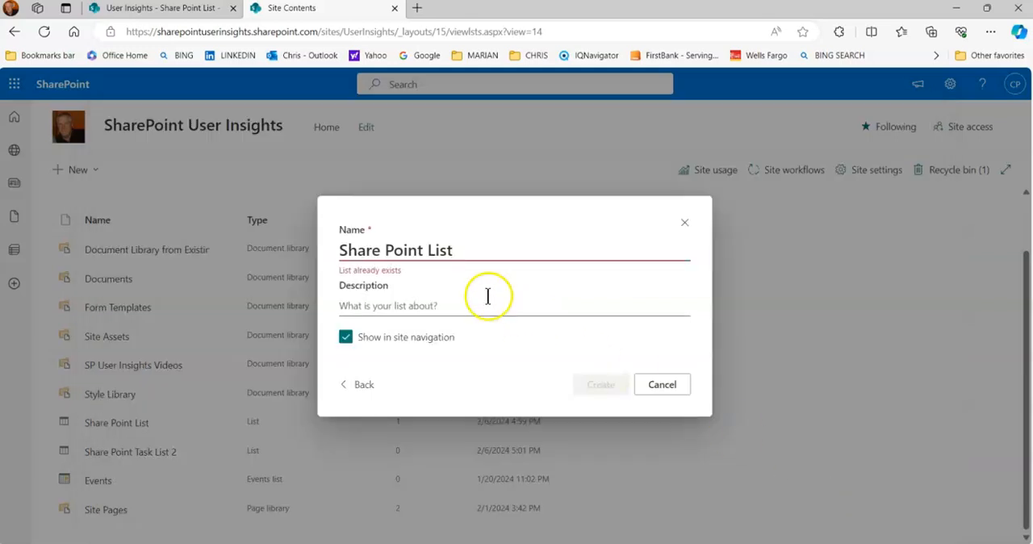
- Insert the word "Task" before "List" in the new list's name so it reads "Share Point Task List"
left_click(472, 248)
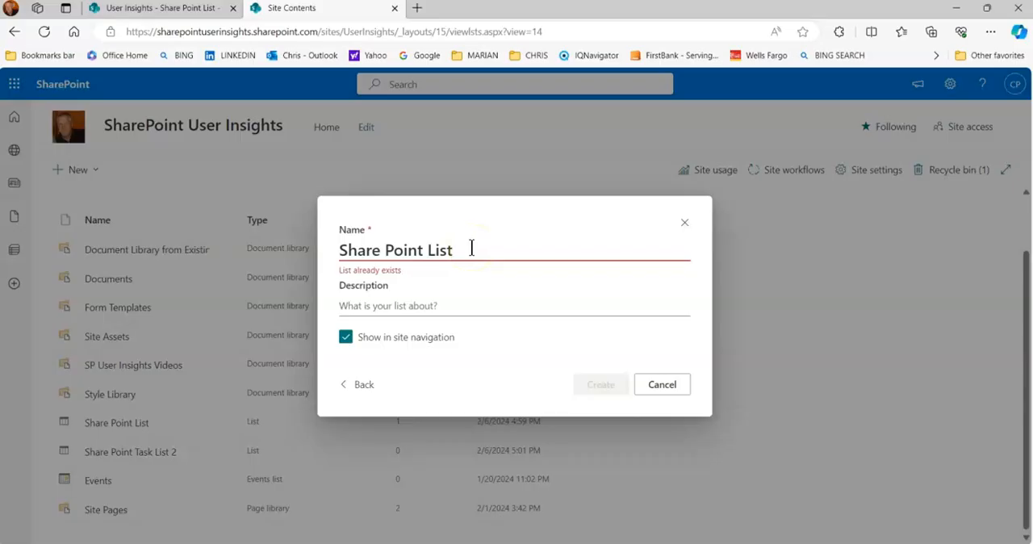
left_click(446, 307)
key("Left")
key("Left")
key("Left")
key("Left")
type("TASK")
key("BackSpace")
key("BackSpace")
key("BackSpace")
type("ak")
key("BackSpace")
type("sk")
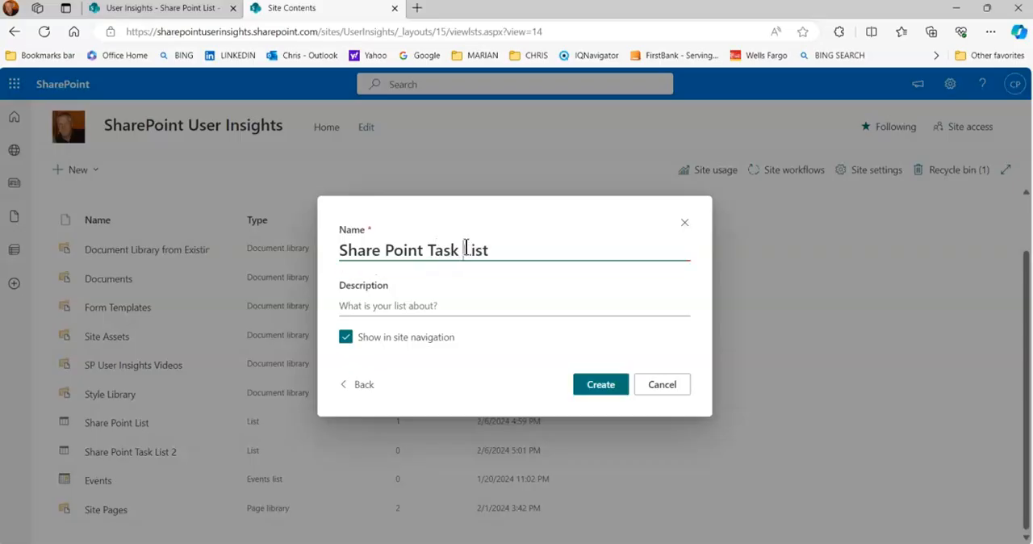
- Append 3 to the new list's name and create the list without showing it in site navigation
key("Right")
key("Right")
key("Right")
key("Right")
type("3")
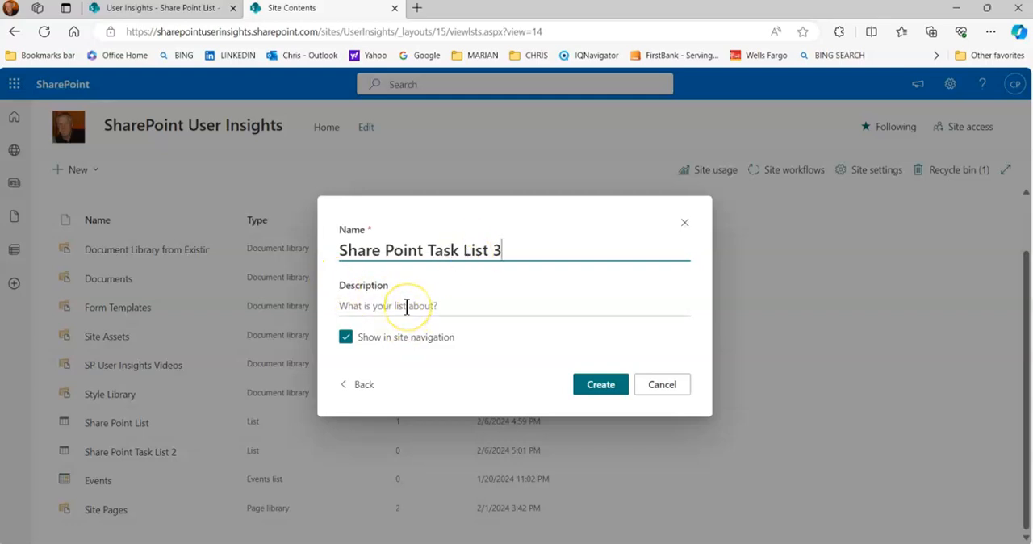
left_click(345, 339)
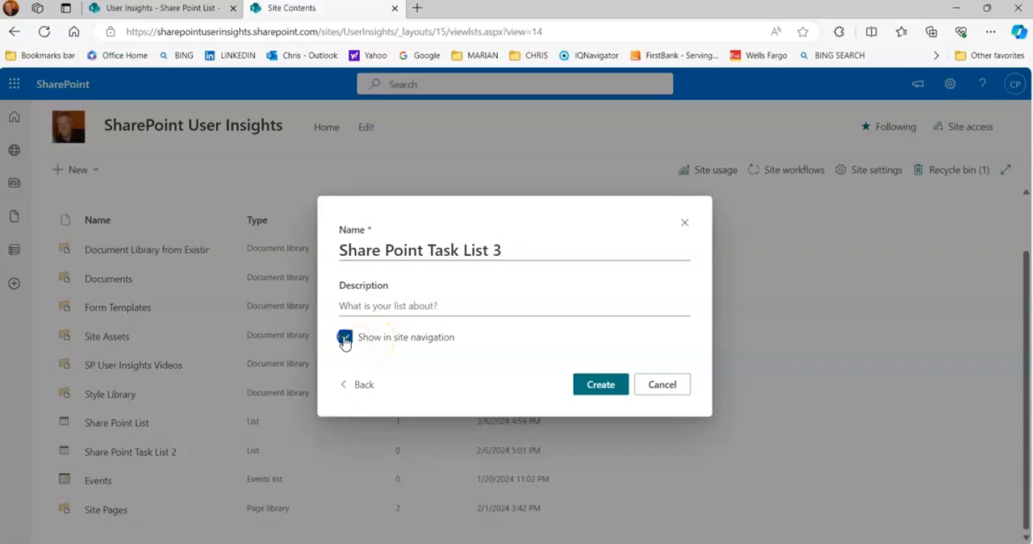
left_click(601, 388)
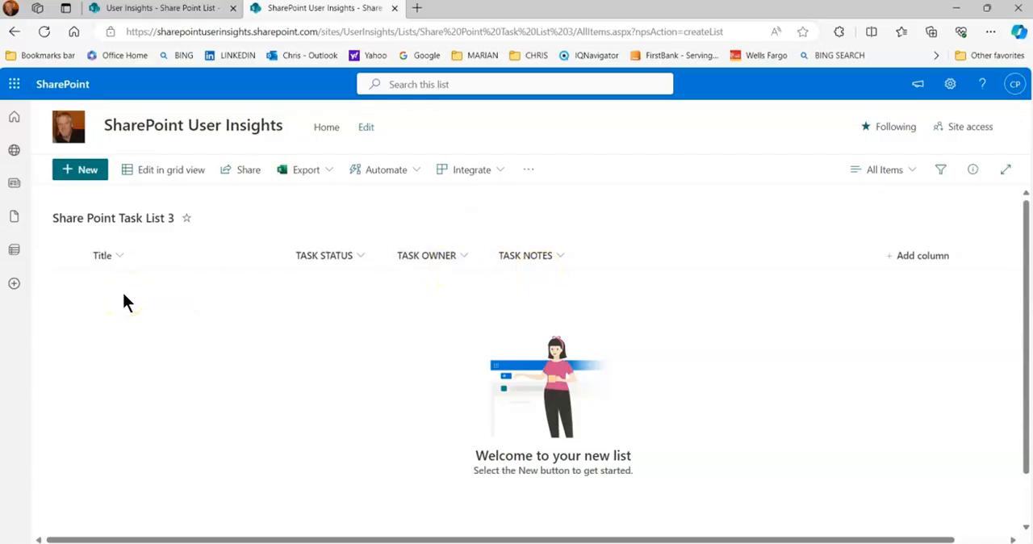
- Return to the site contents and open Share Point List
left_click(951, 86)
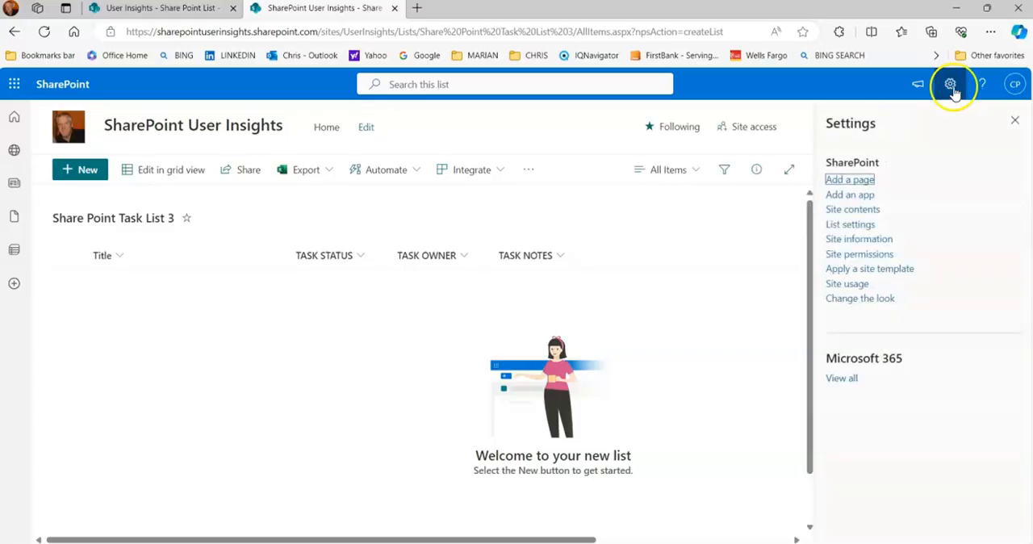
left_click(851, 226)
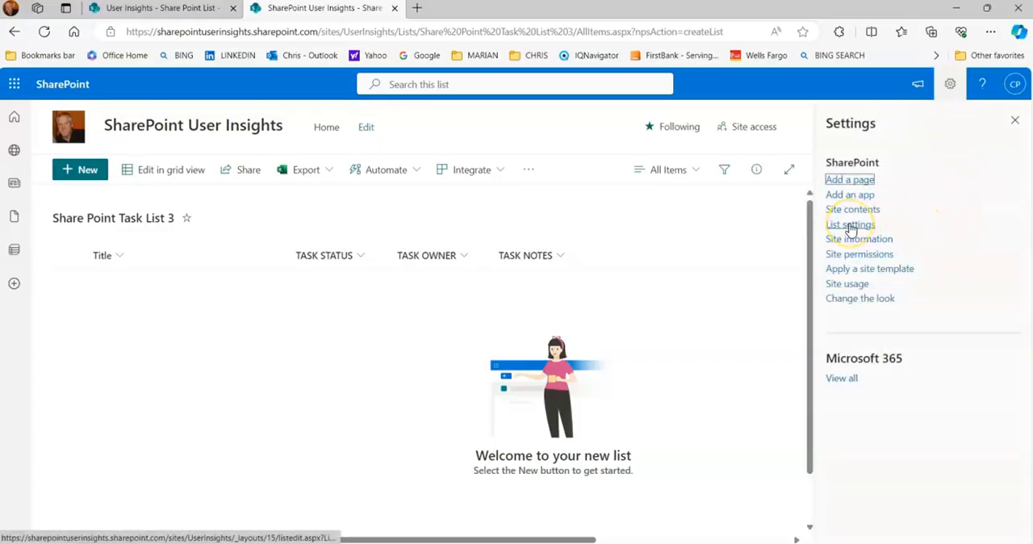
left_click(852, 211)
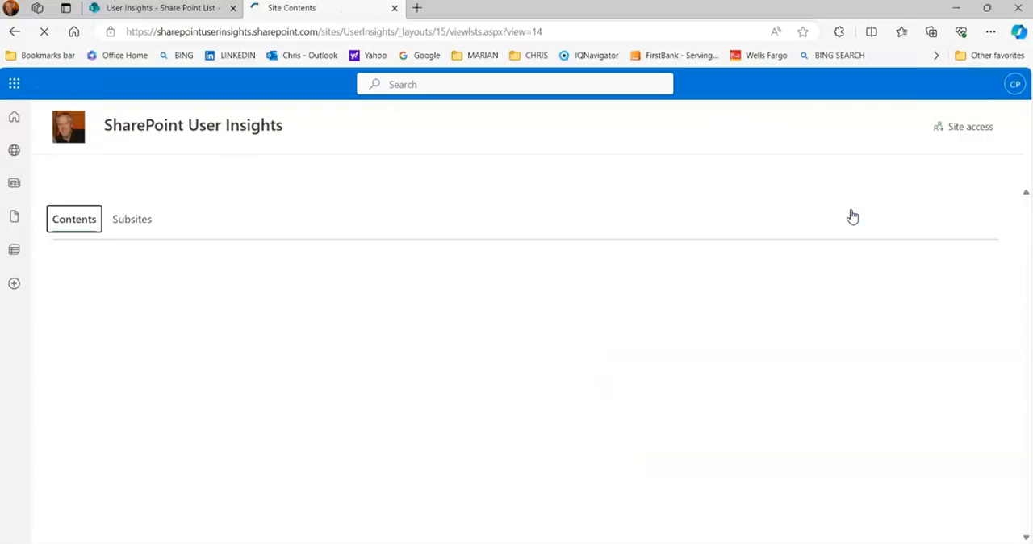
scroll(121, 468, "down", 2)
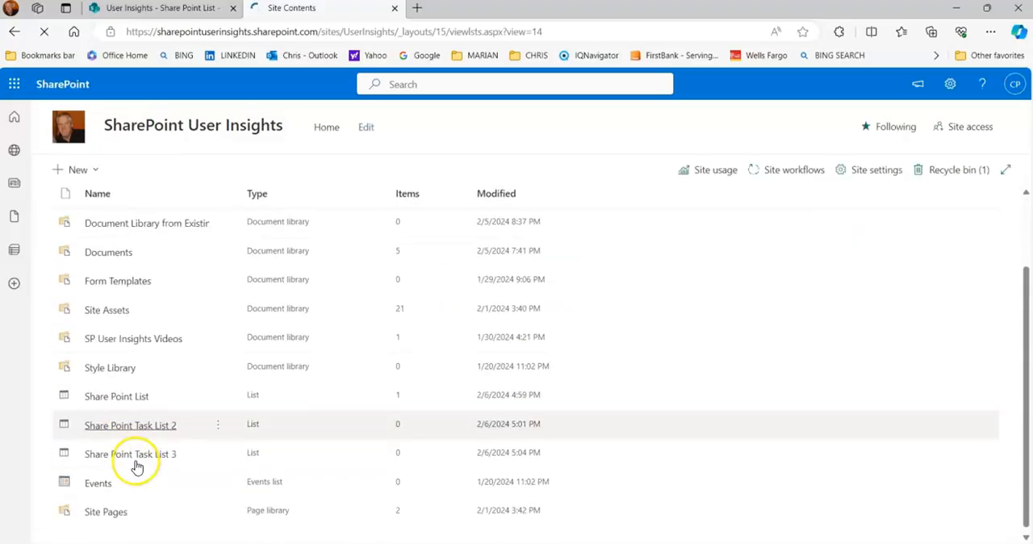
left_click(121, 395)
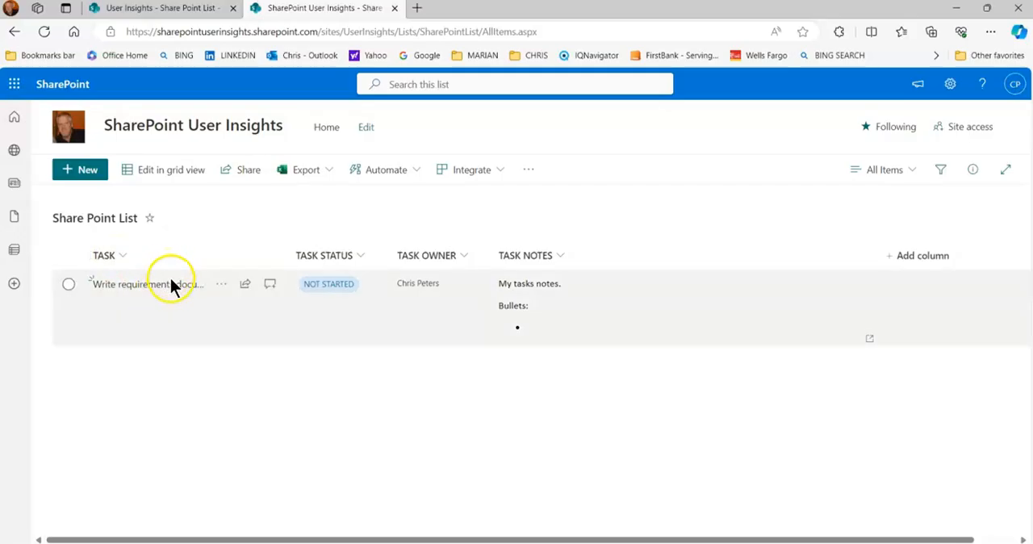
- Show the details of the "Write requirements document" item and inspect its Task Status choices and Task Owner field without changing them
left_click(69, 284)
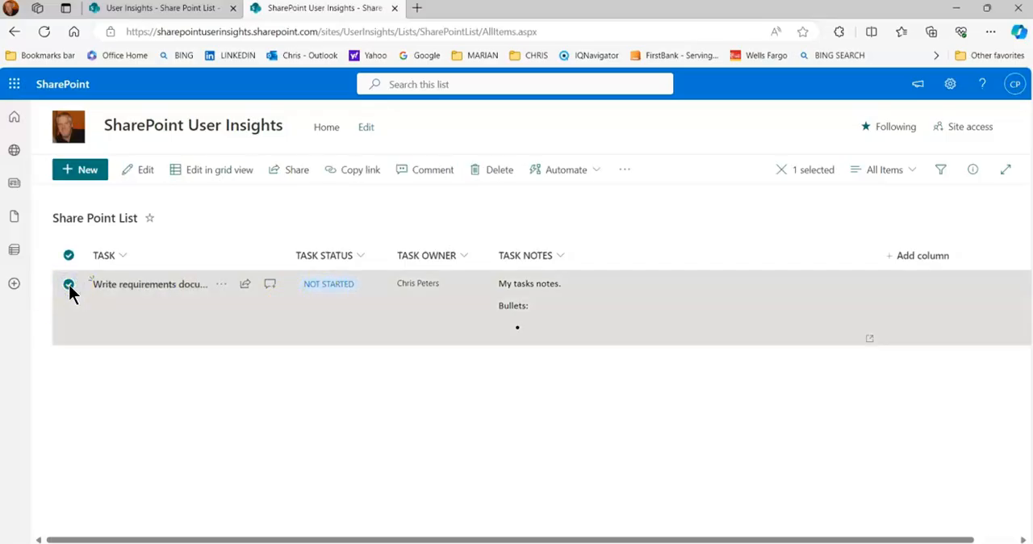
left_click(974, 172)
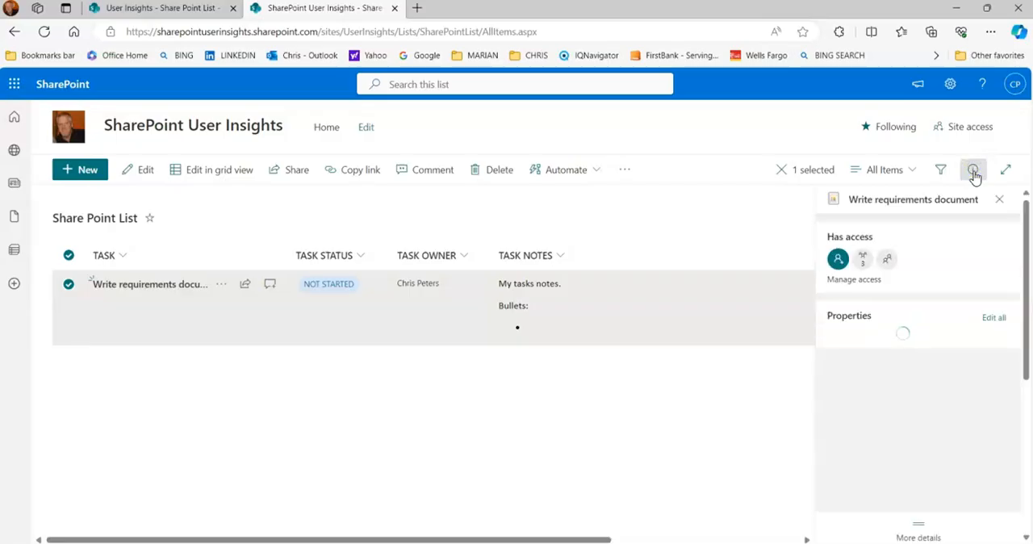
scroll(947, 396, "down", 2)
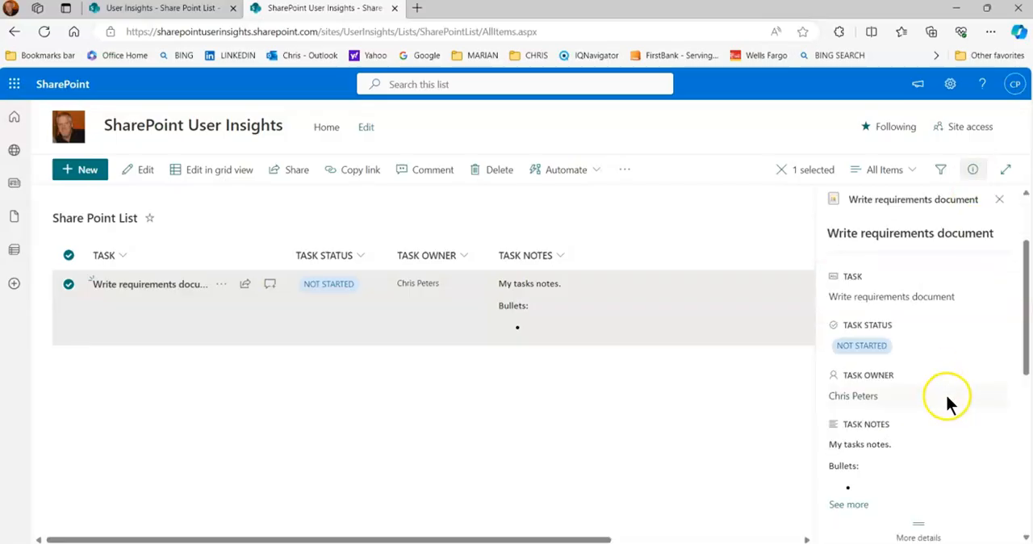
left_click(878, 347)
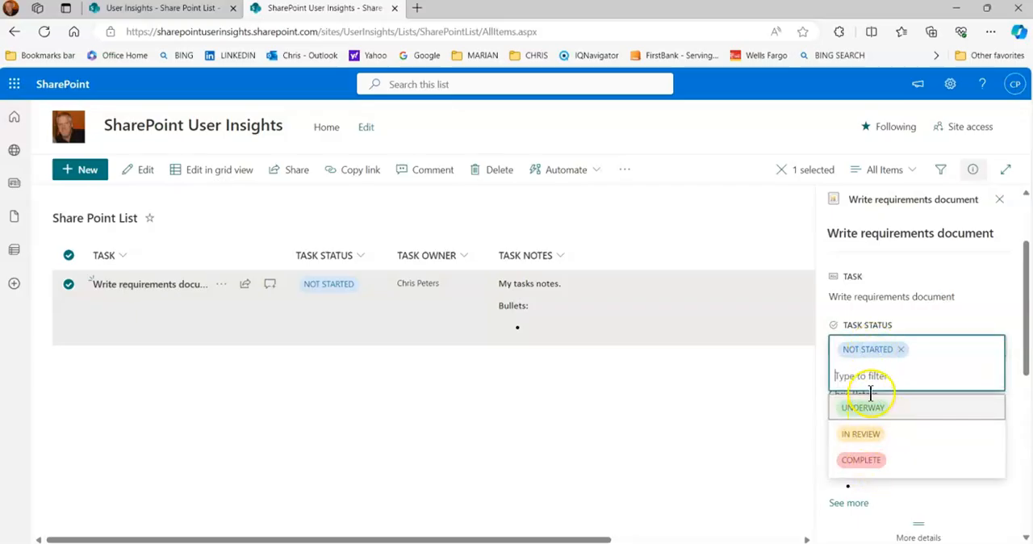
left_click(956, 326)
left_click(863, 396)
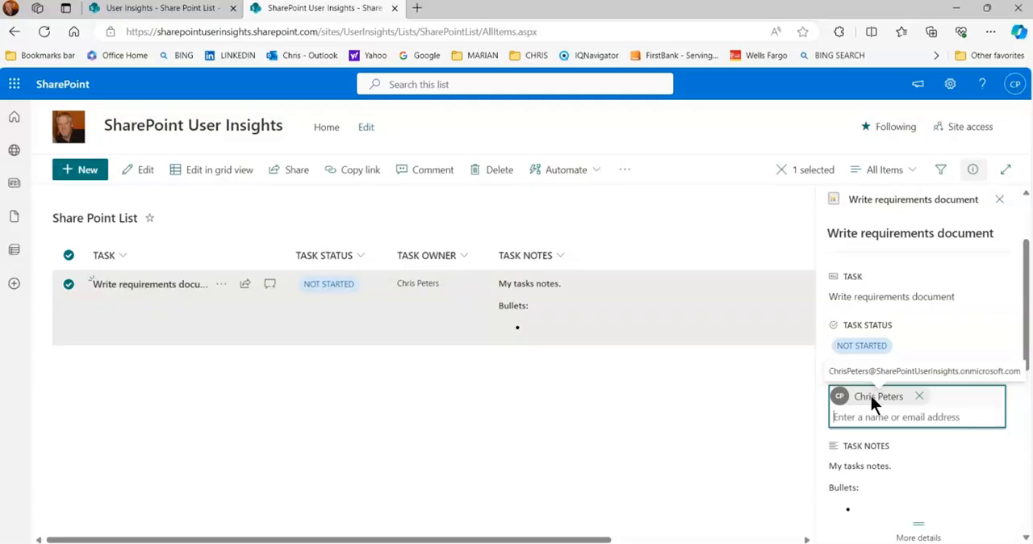
left_click(814, 395)
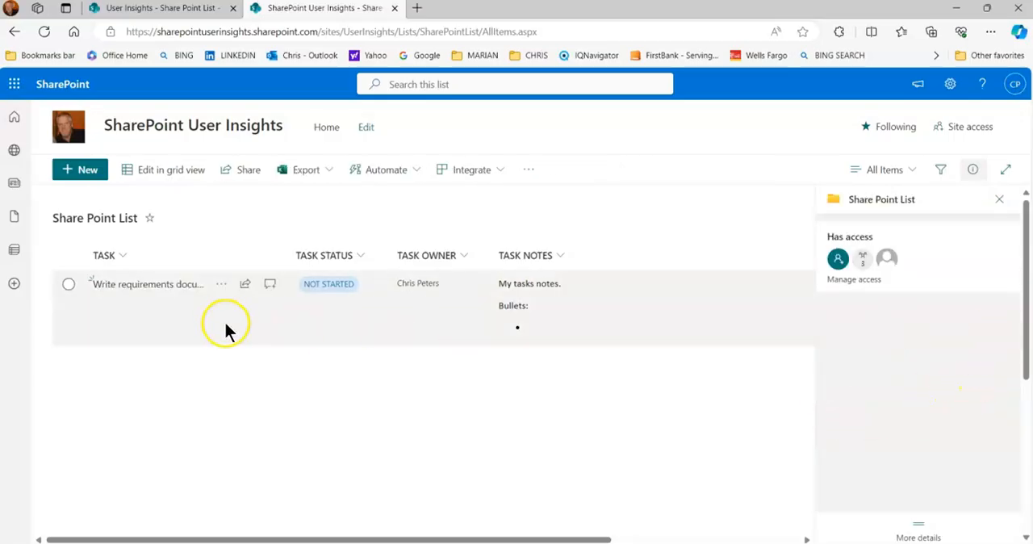
- Open the Task Notes of the "Write requirements document" item for editing, save them, and close the item's details
left_click(71, 286)
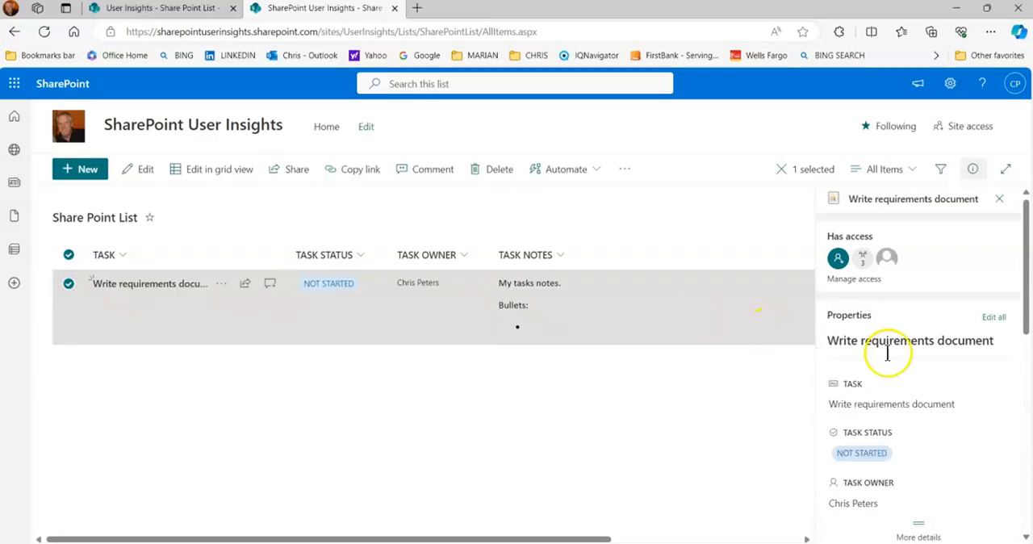
left_click_drag(1031, 331, 1029, 406)
mouse_move(878, 358)
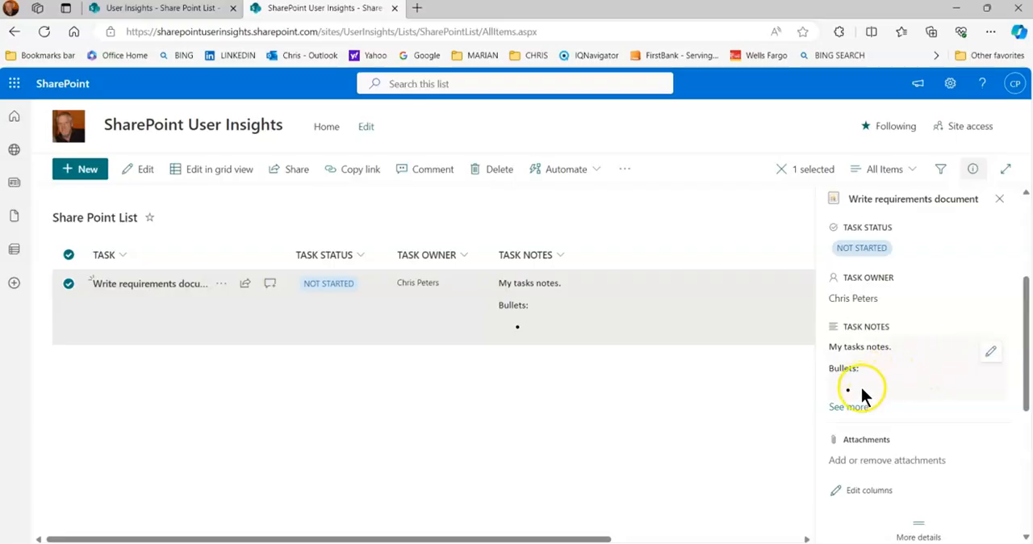
left_click(991, 356)
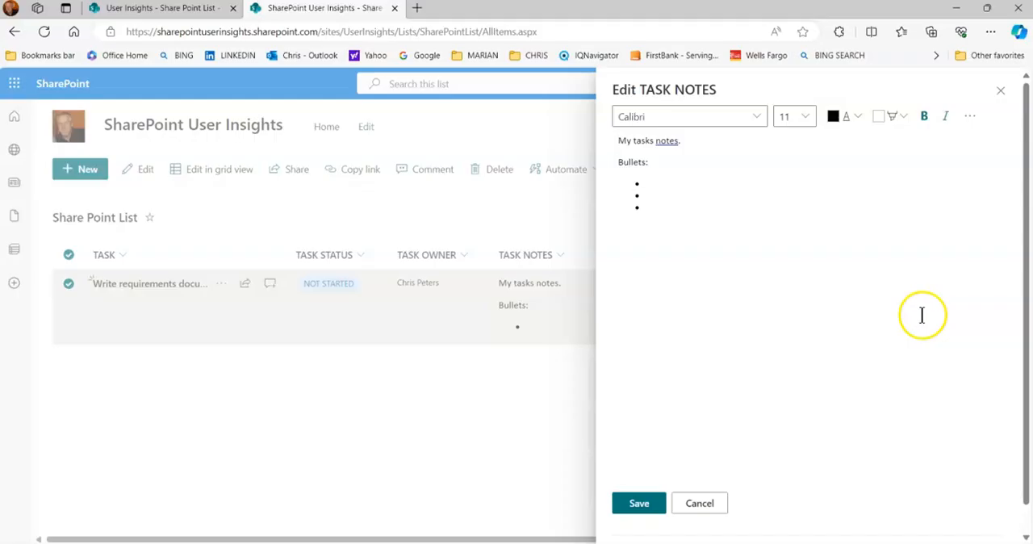
left_click(722, 246)
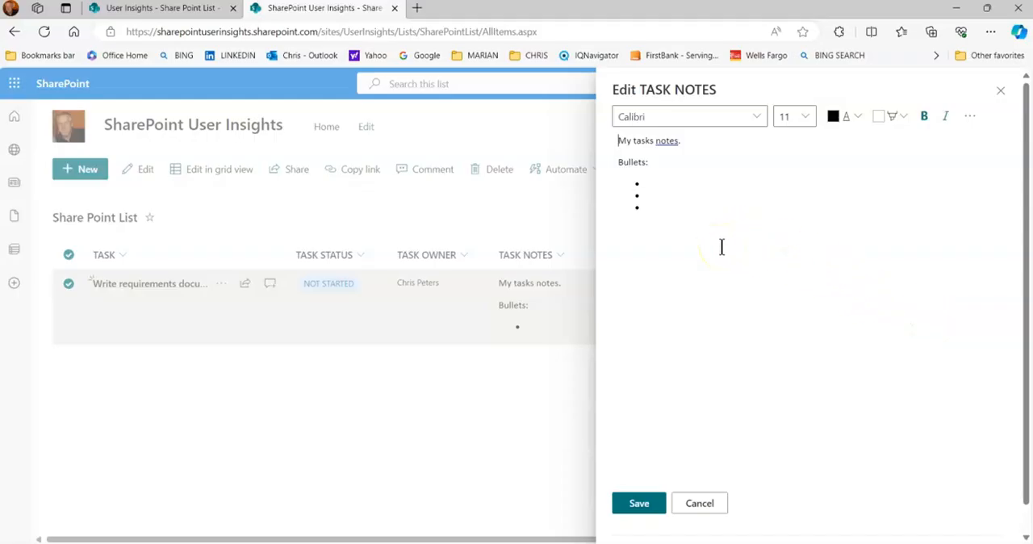
left_click(724, 255)
left_click(658, 498)
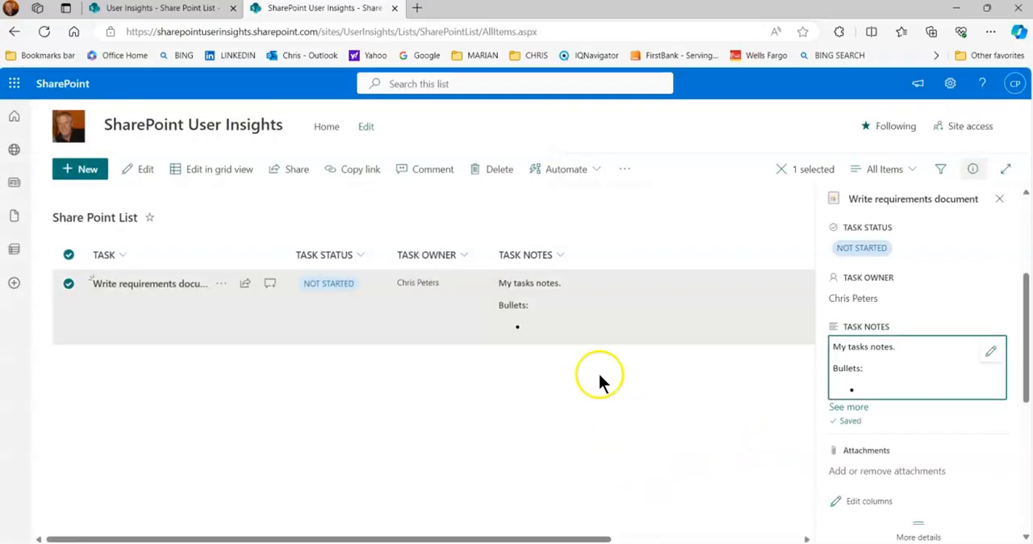
left_click(999, 198)
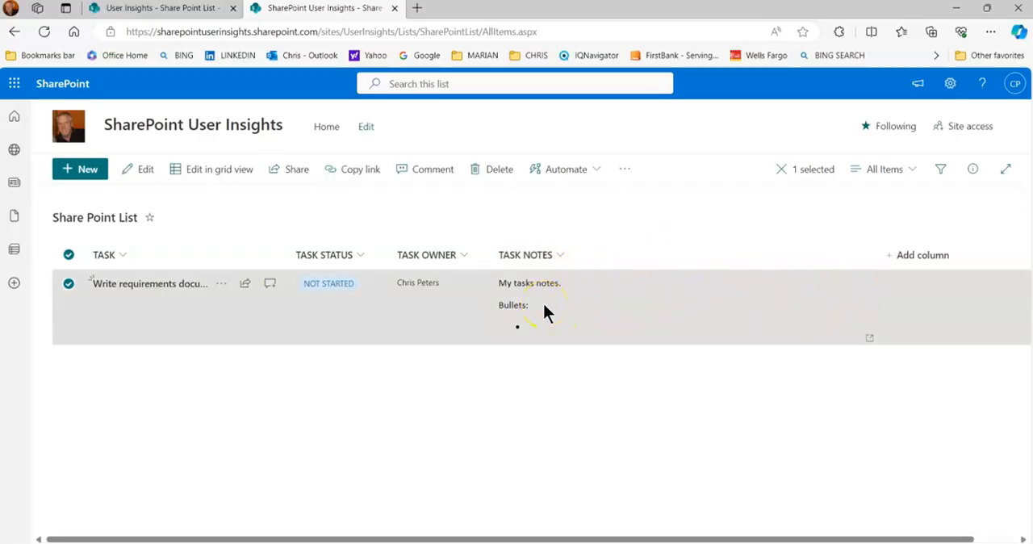
left_click(547, 411)
left_click(560, 257)
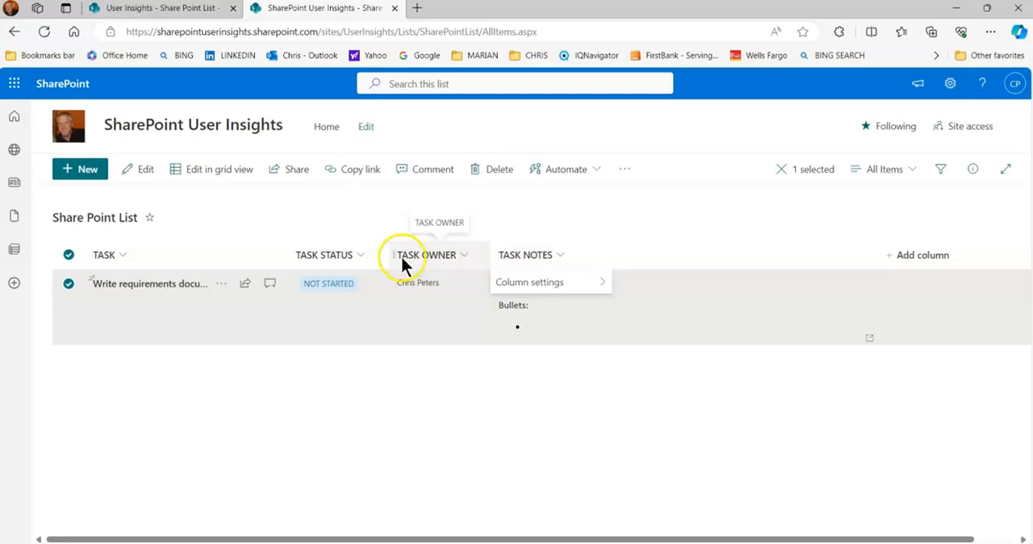
left_click(579, 400)
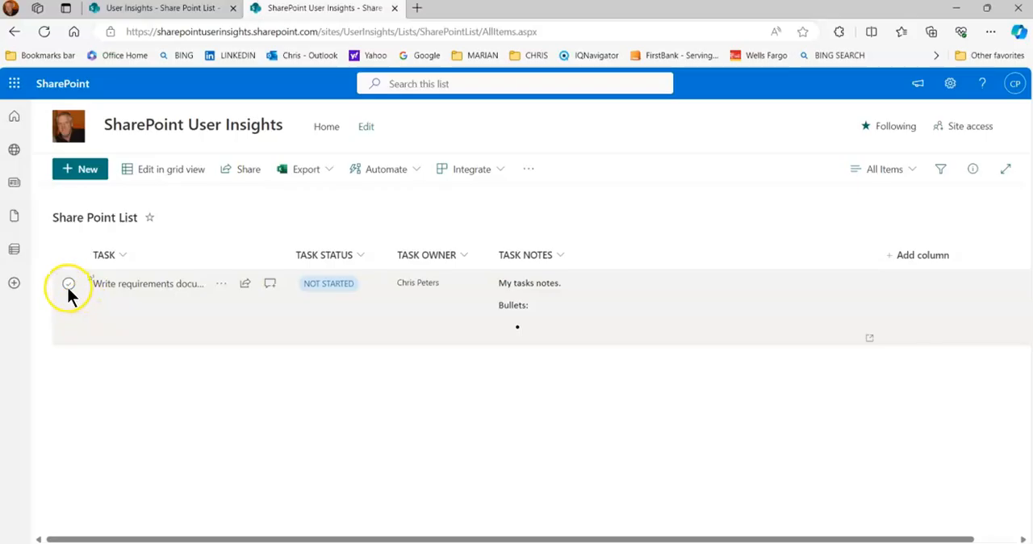
- Show the details of the "Write requirements document" item, view its Task Notes in the editor without saving, and close the details
left_click(68, 286)
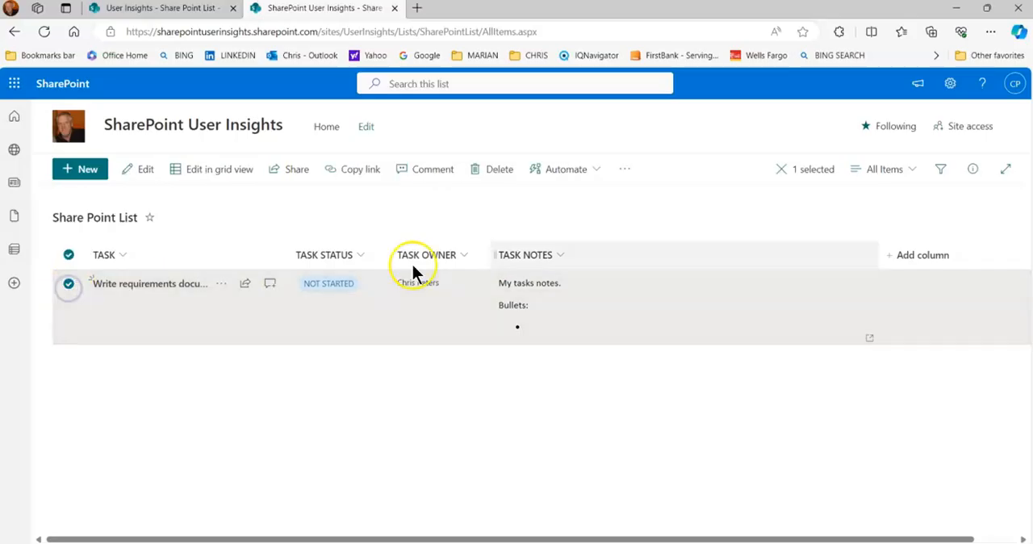
left_click(975, 175)
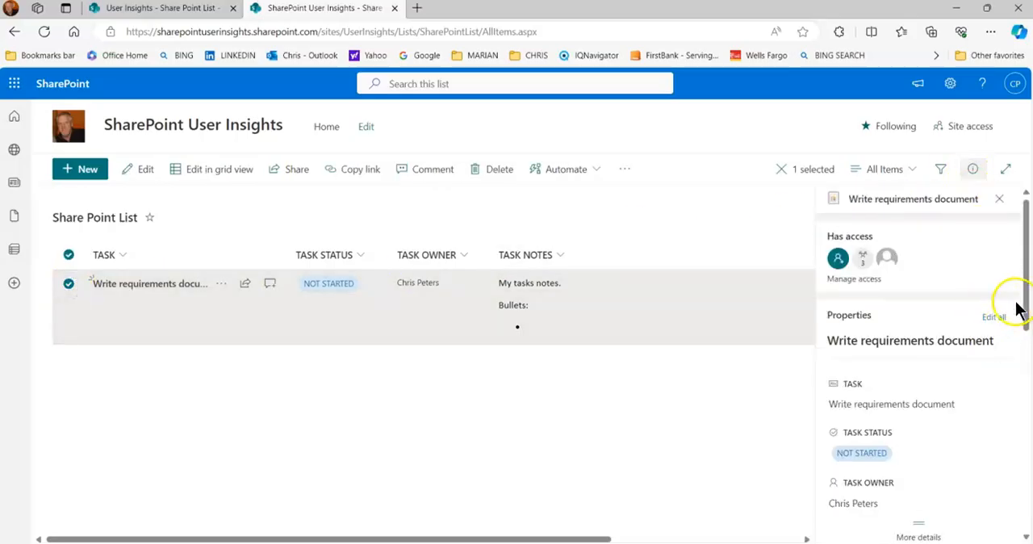
left_click_drag(1018, 309, 1014, 380)
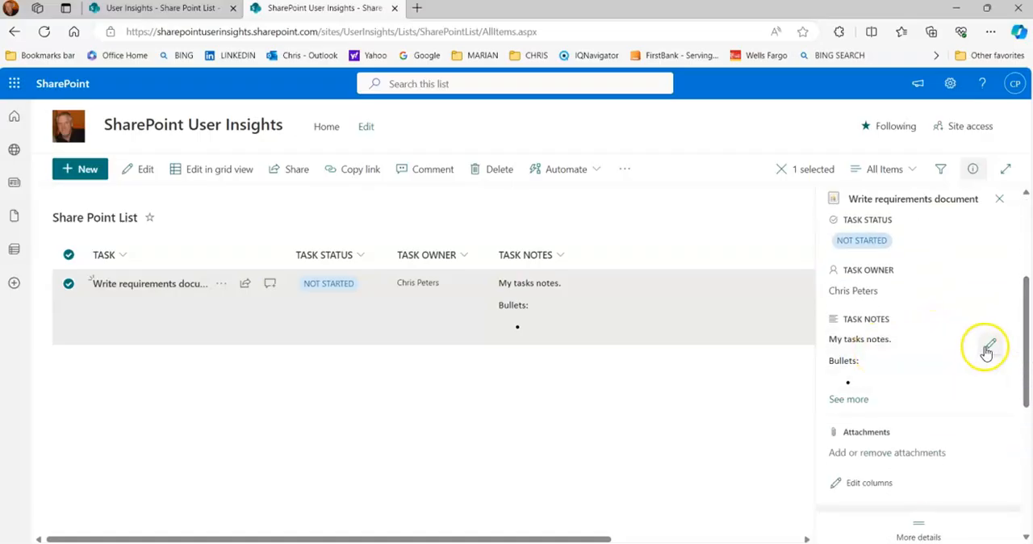
left_click(988, 349)
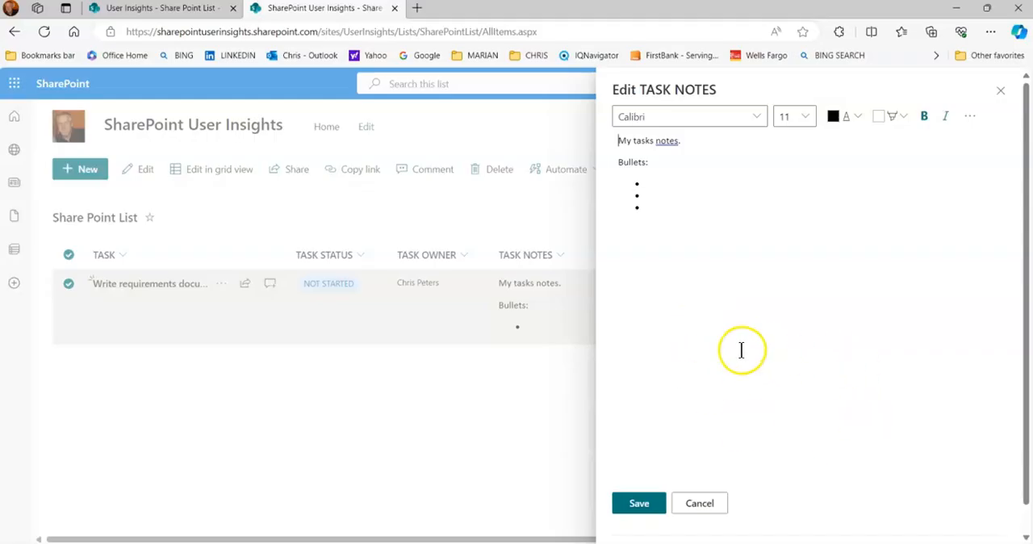
left_click(682, 506)
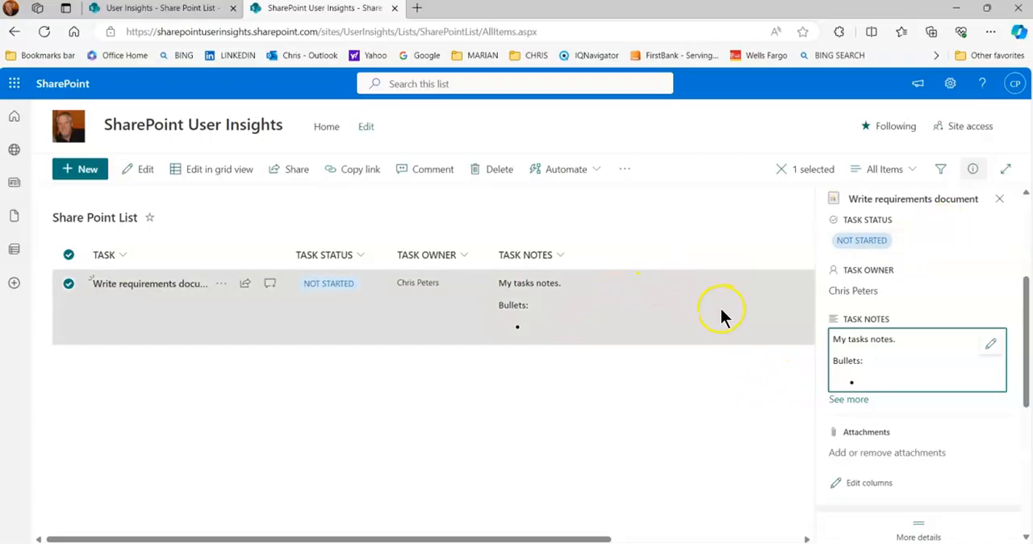
left_click(1000, 201)
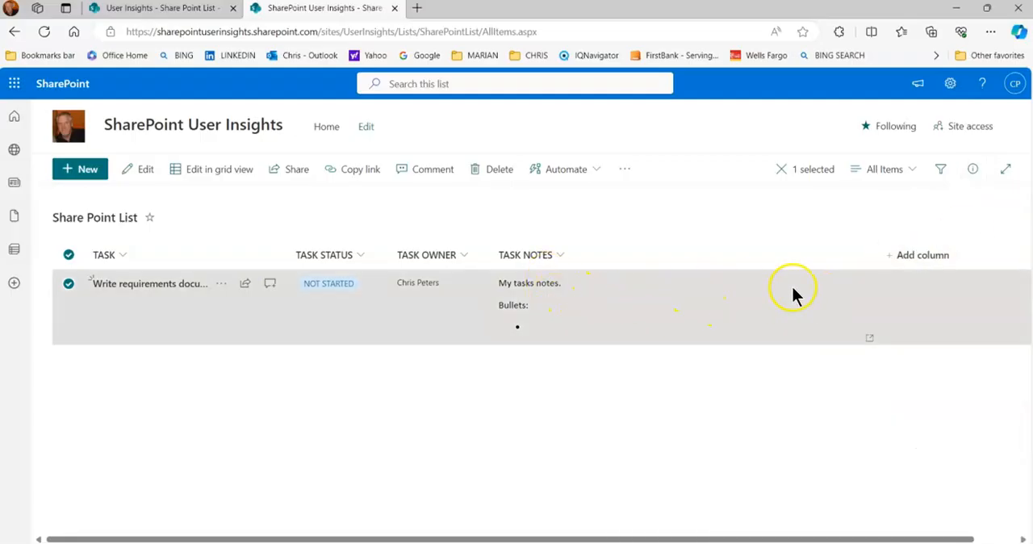
left_click(521, 299)
left_click(463, 374)
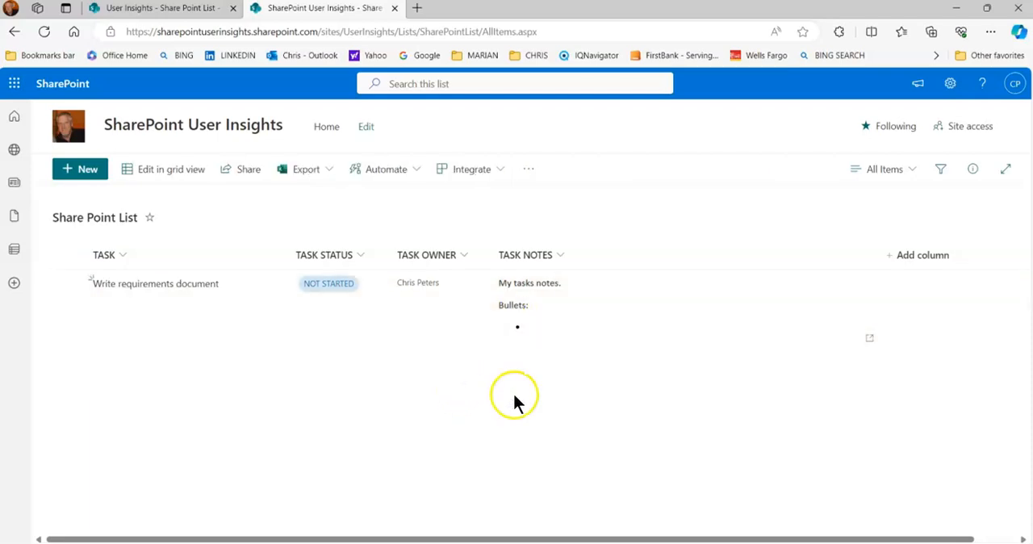
- Return to the site contents and open Share Point Task List 3
left_click(952, 88)
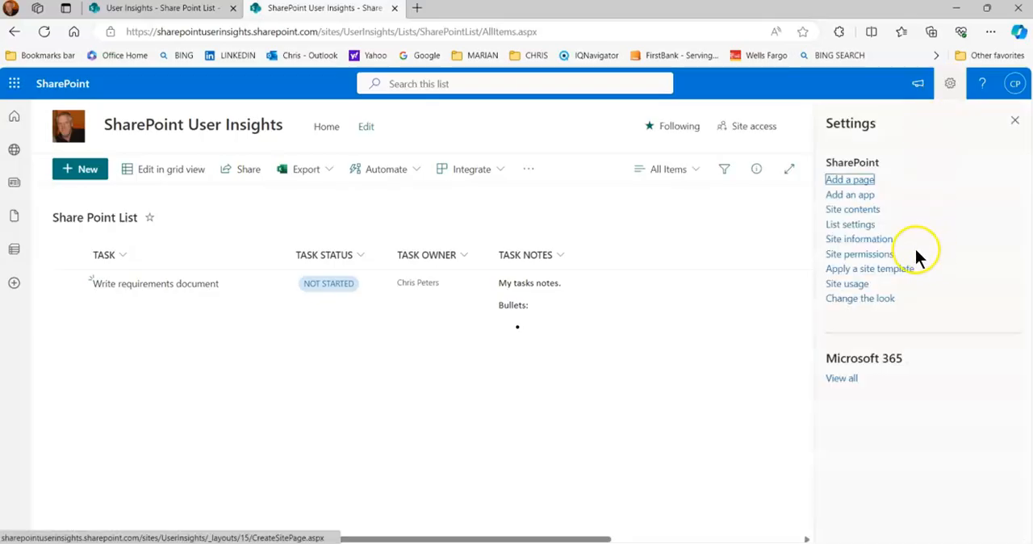
left_click(856, 210)
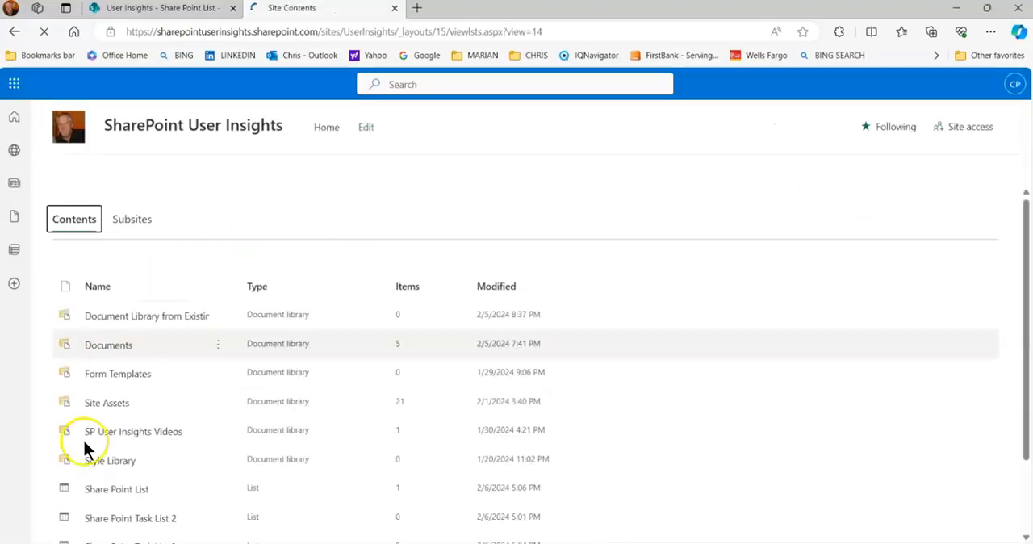
scroll(151, 420, "down", 2)
left_click(153, 457)
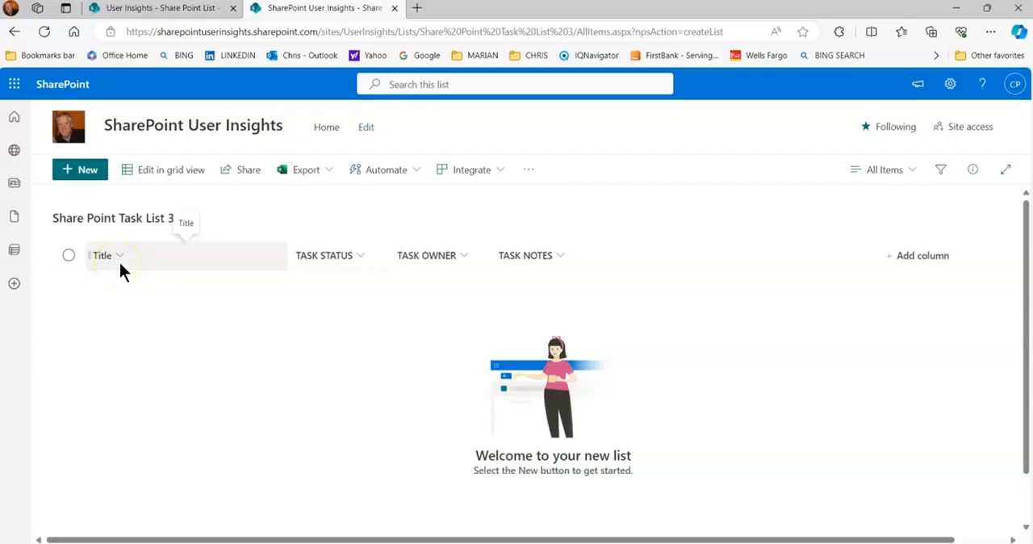
- Review the column names and types in the list settings of Share Point Task List 3, and return to the list
left_click(952, 87)
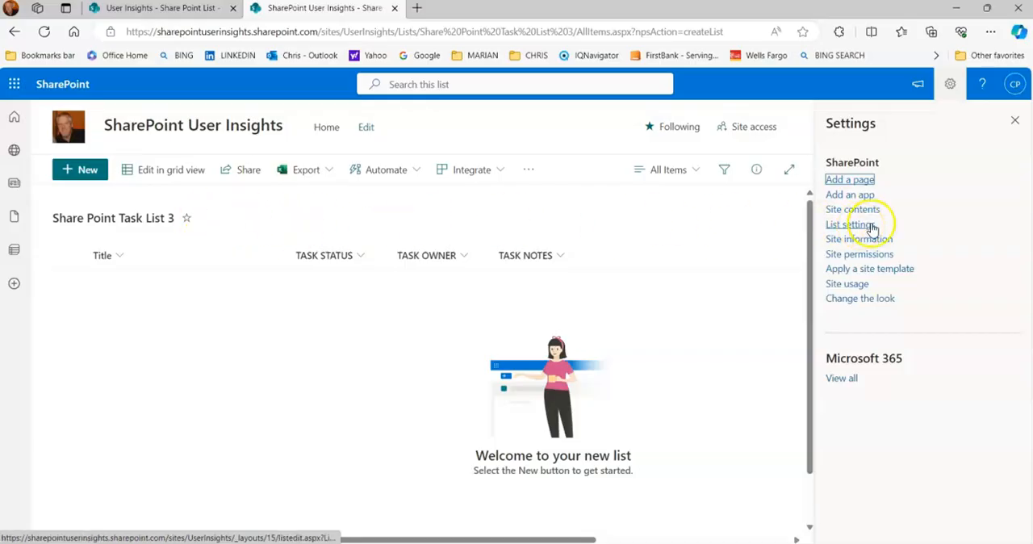
left_click(868, 225)
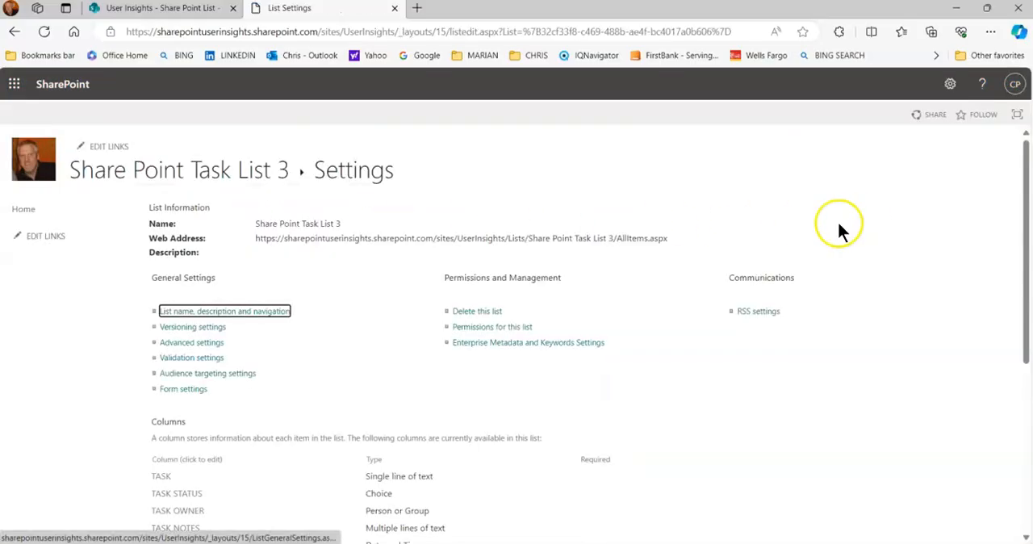
scroll(361, 370, "down", 2)
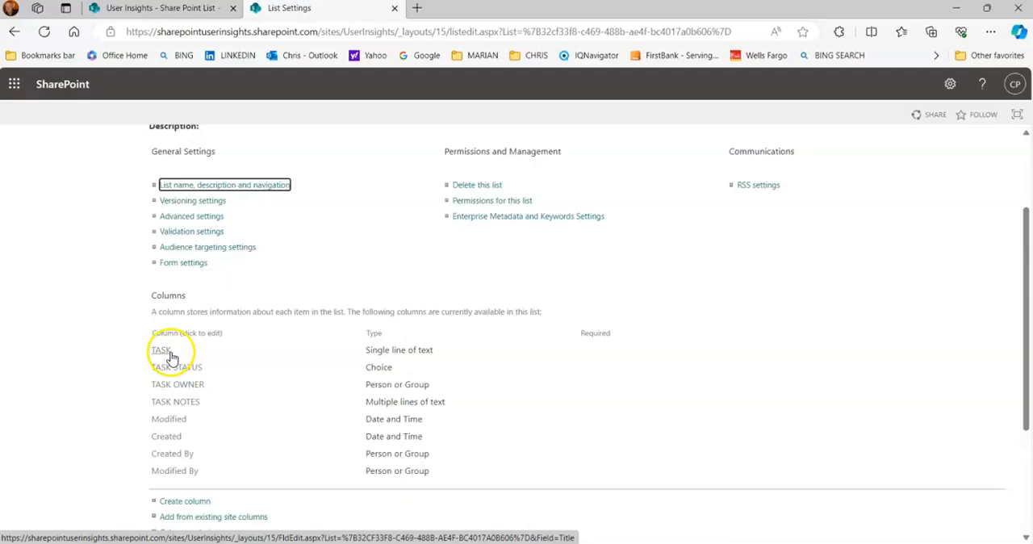
scroll(365, 317, "up", 2)
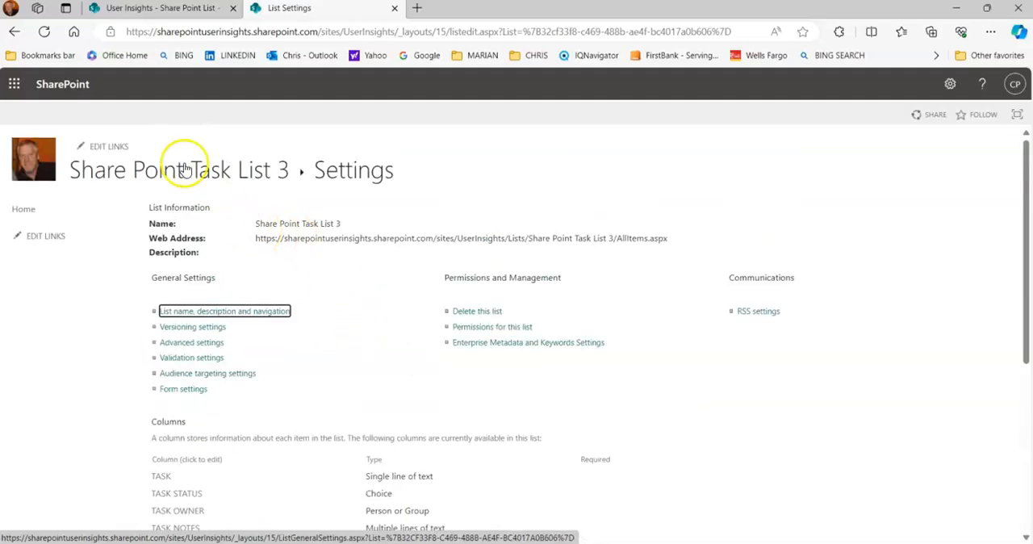
left_click(17, 33)
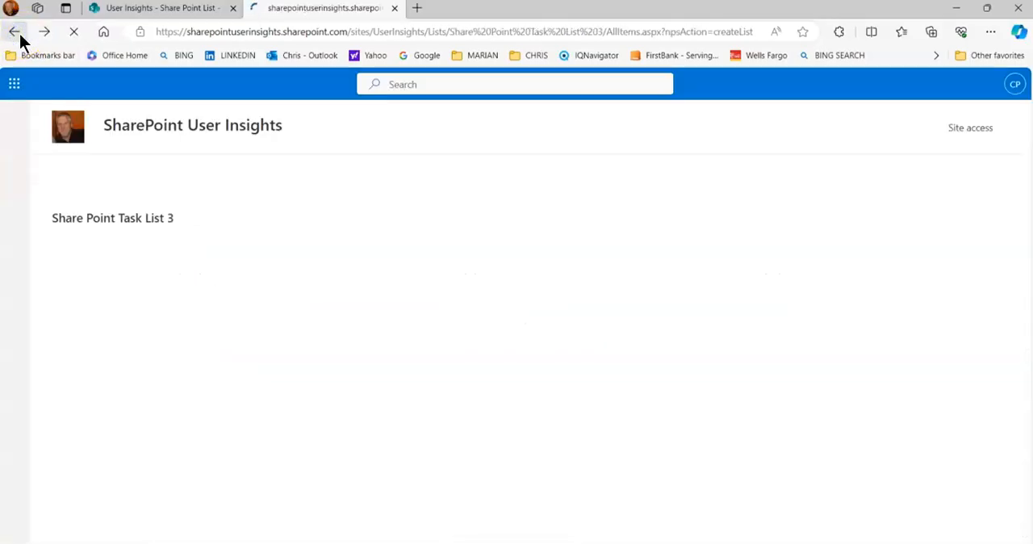
- Rename the Title column of Share Point Task List 3 as TASK
left_click(121, 255)
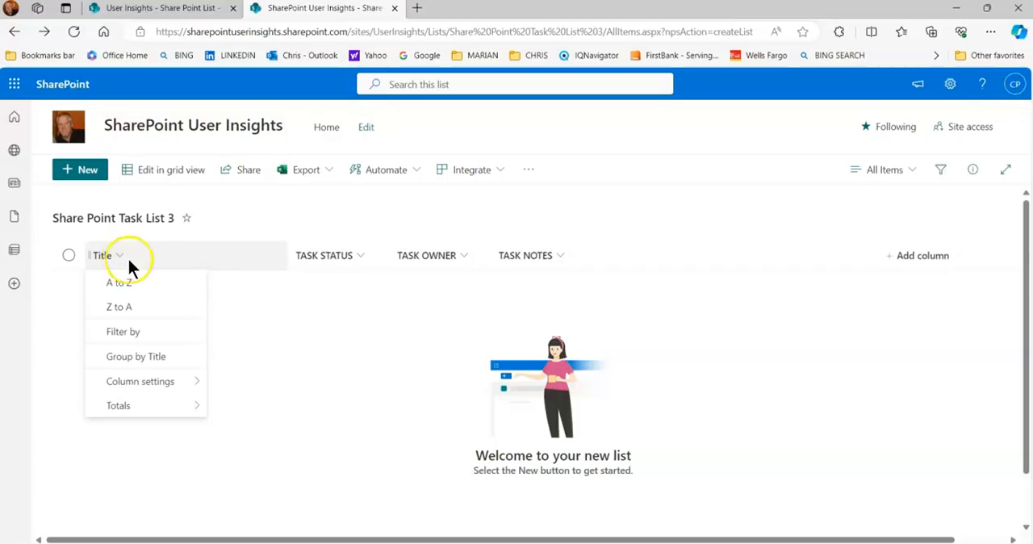
mouse_move(159, 386)
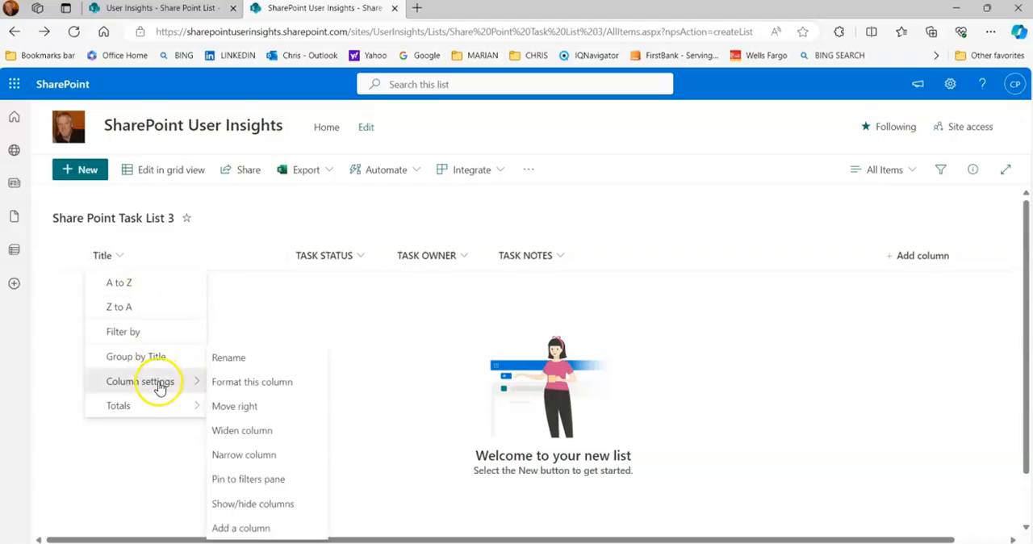
left_click(230, 361)
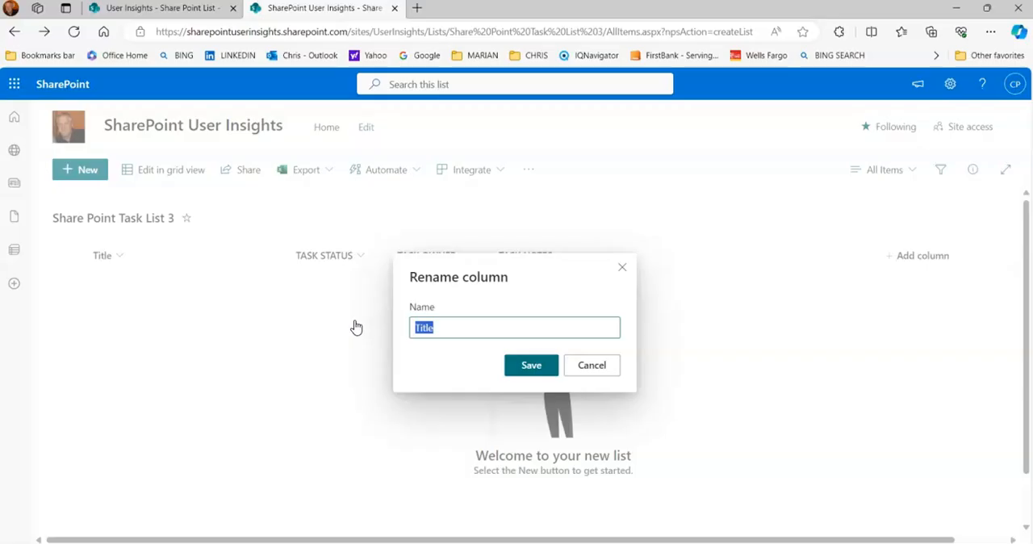
type("TAS")
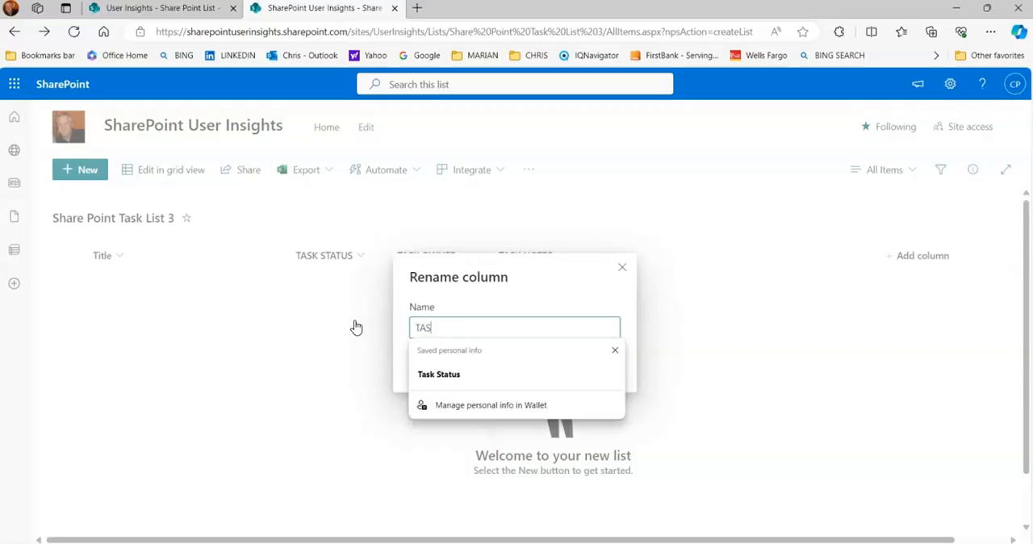
type("K")
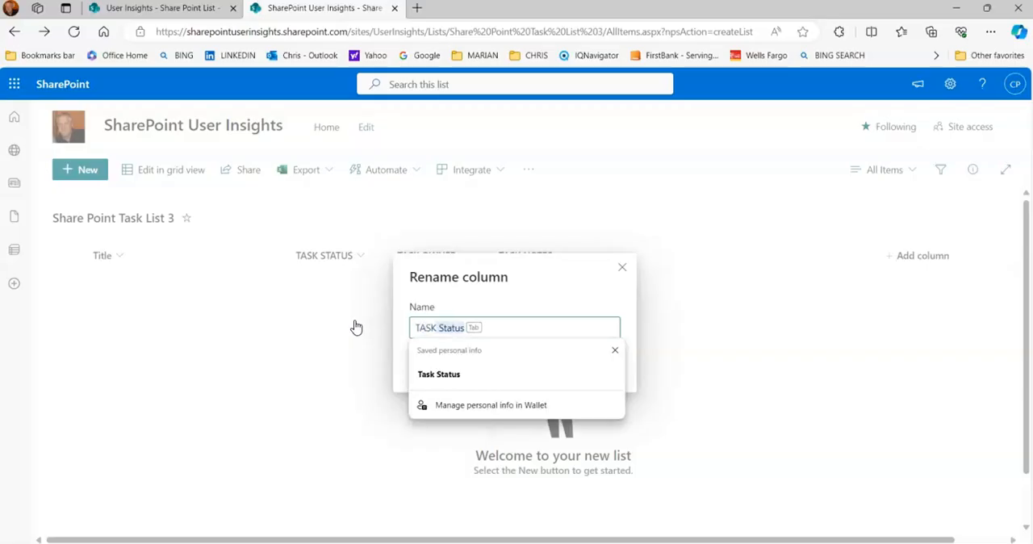
key("BackSpace")
left_click(399, 311)
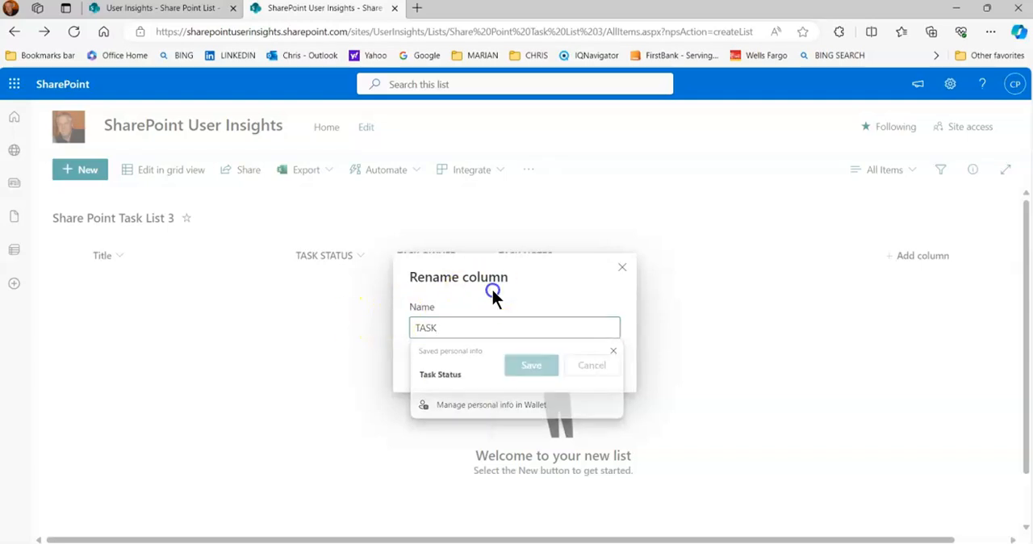
left_click(527, 365)
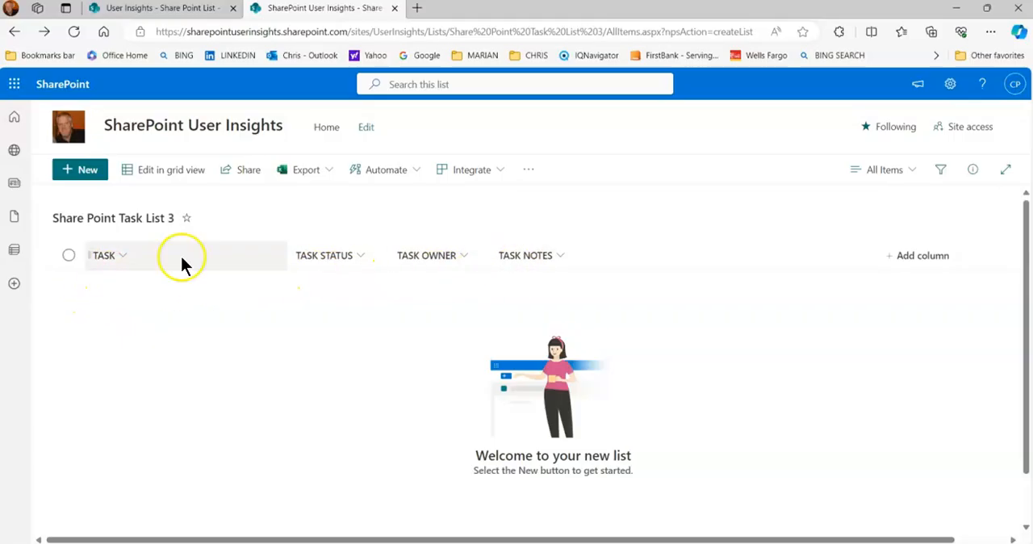
- Start a new list item with the task "Do first round testing" and set its Task Status to UNDERWAY
left_click(91, 173)
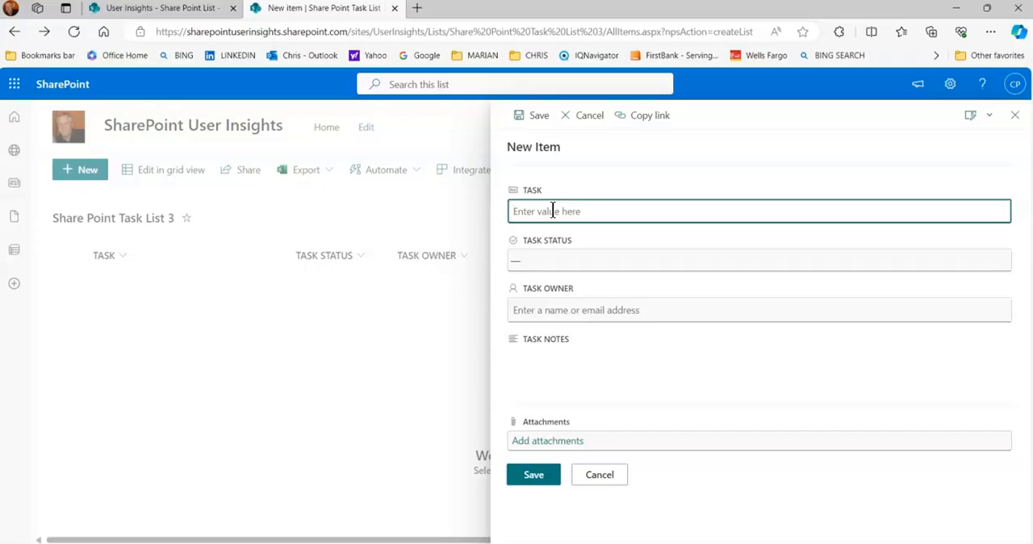
type("Do first round testing")
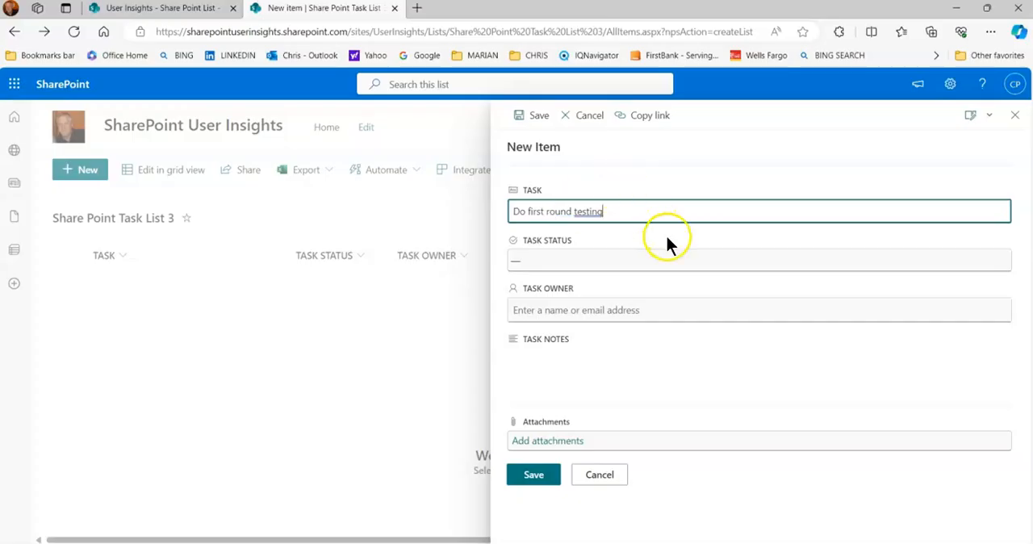
left_click(625, 261)
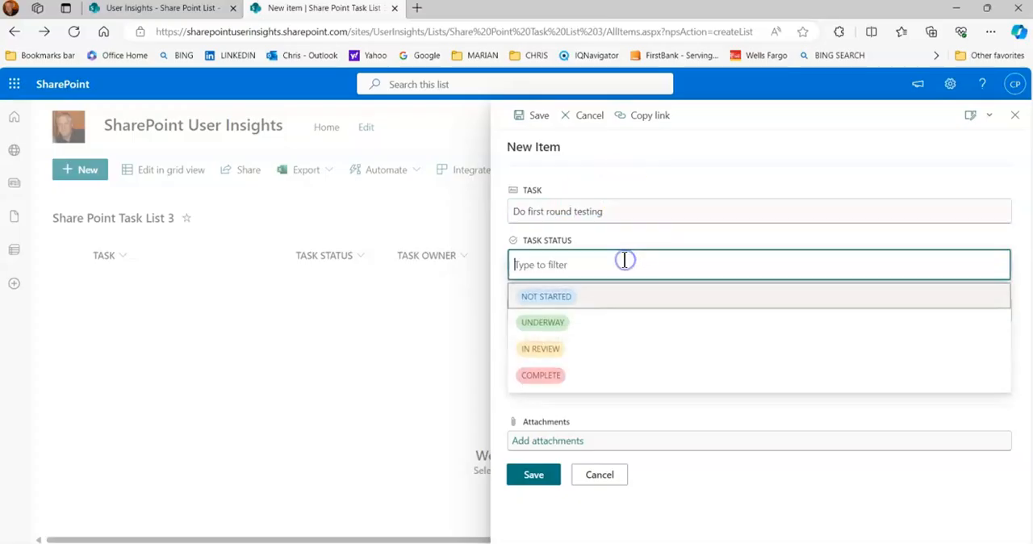
left_click(554, 323)
- Look up the task owner by surname and assign that person as the new item's Task Owner
left_click(556, 310)
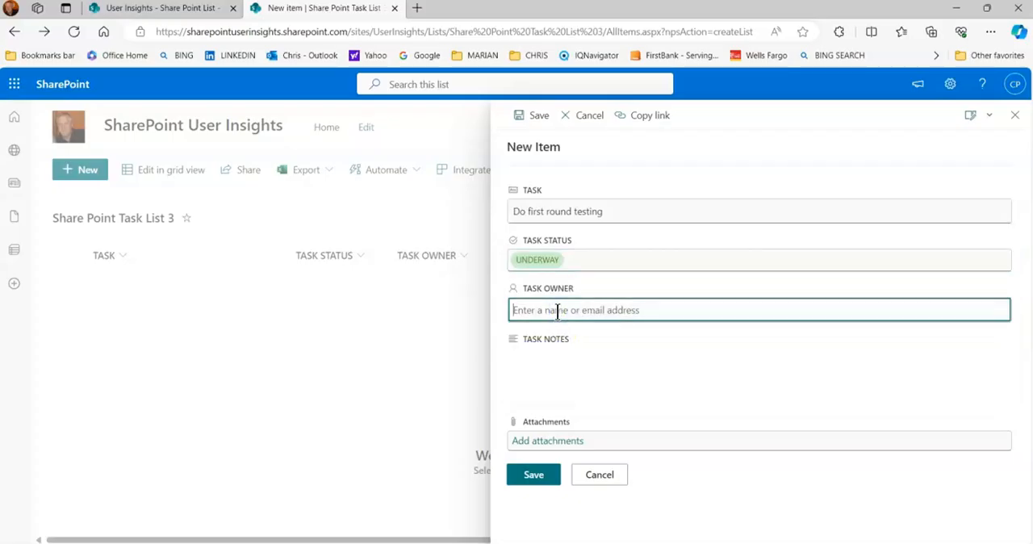
type("peters")
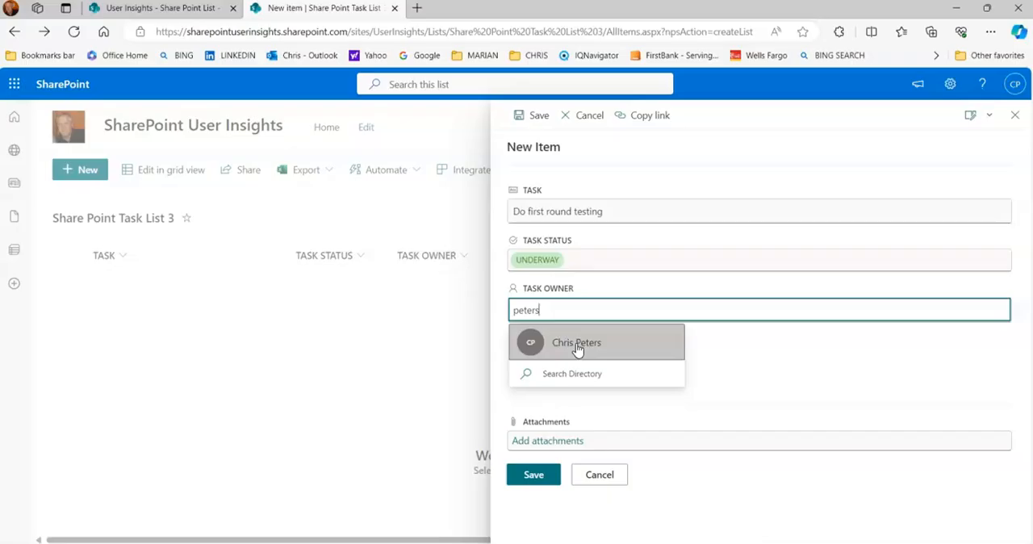
left_click(577, 345)
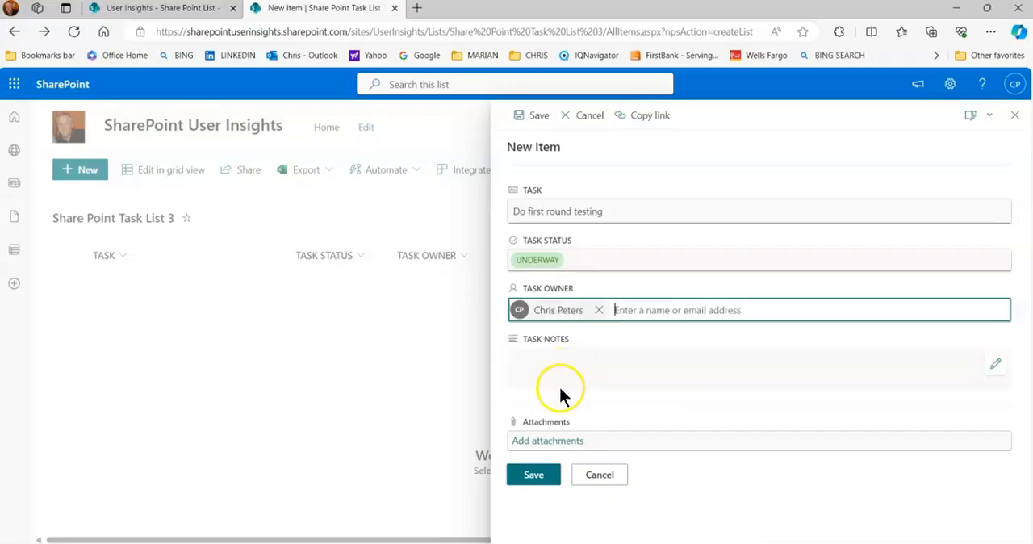
- Enter "notes" as the new item's Task Notes and save the item to the list
left_click(996, 364)
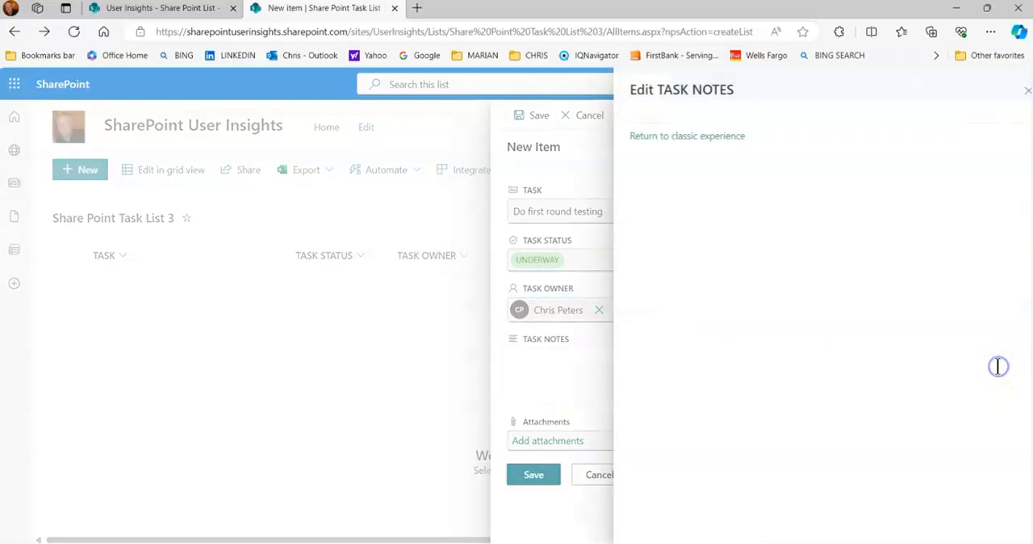
left_click(657, 181)
type("notes")
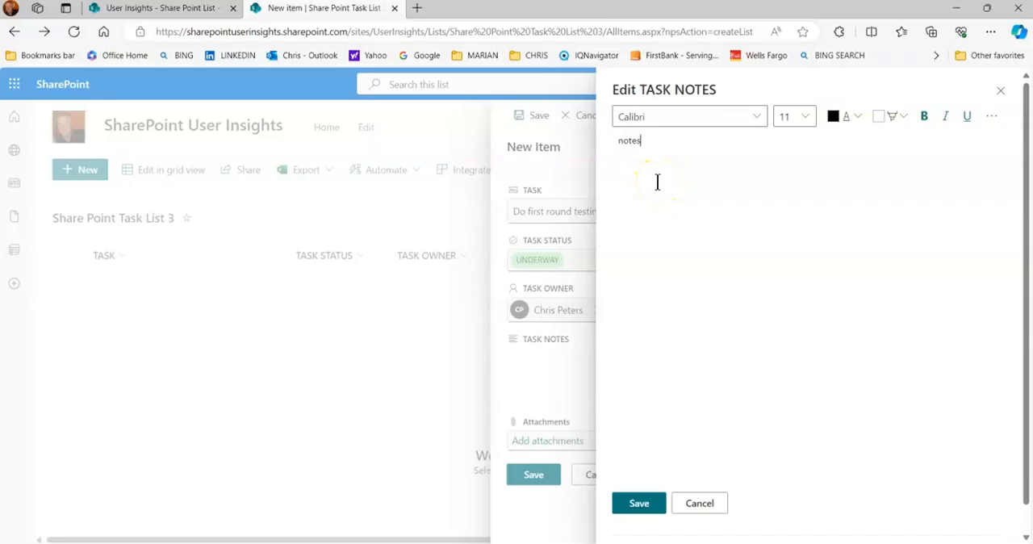
left_click(639, 503)
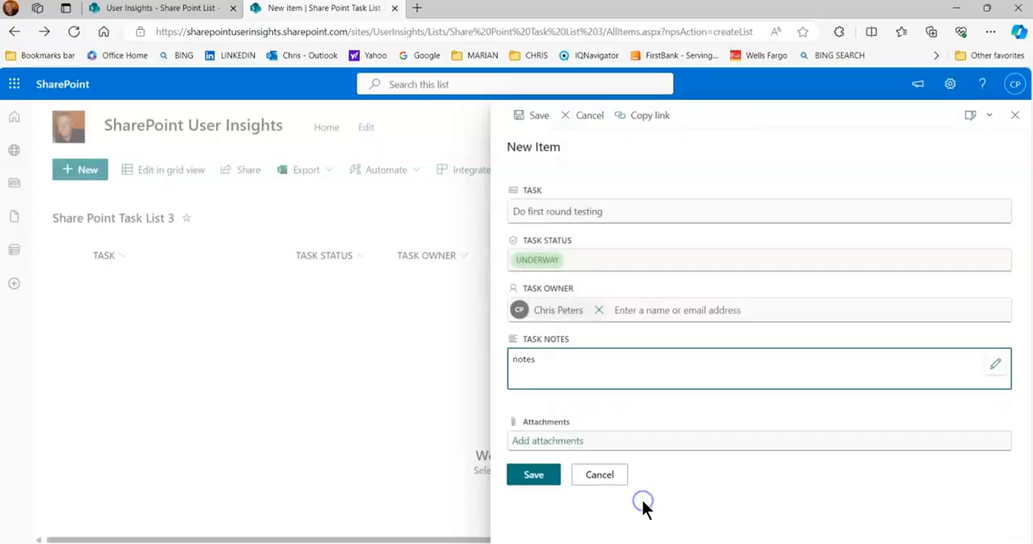
left_click(535, 476)
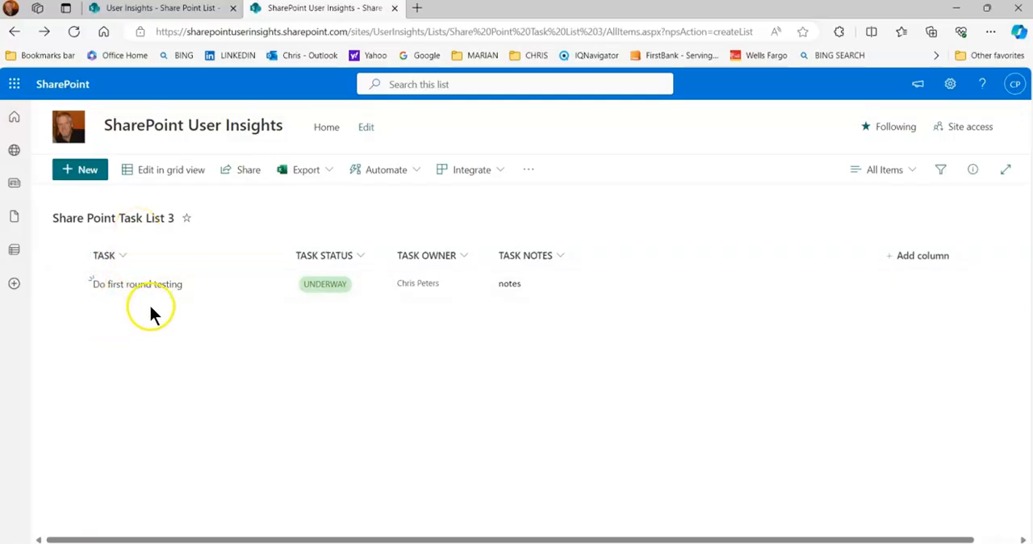
- View the full profile and the contact card of the "Do first round testing" item's task owner
left_click(420, 284)
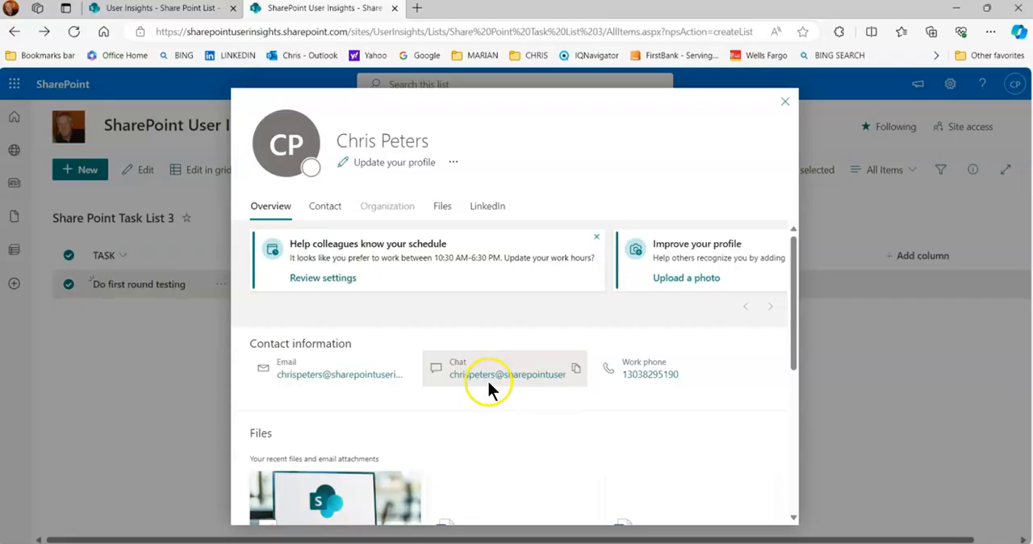
left_click(786, 104)
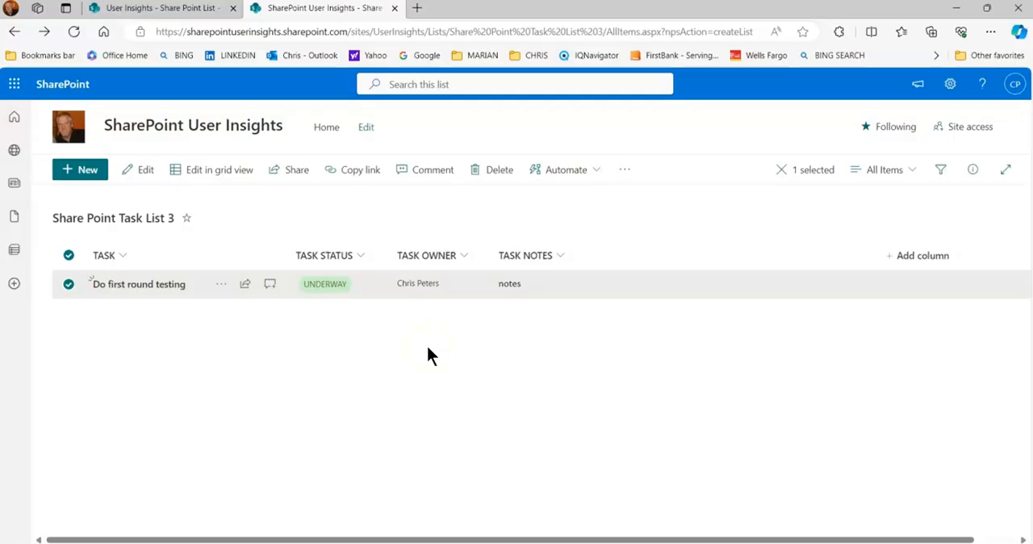
mouse_move(427, 289)
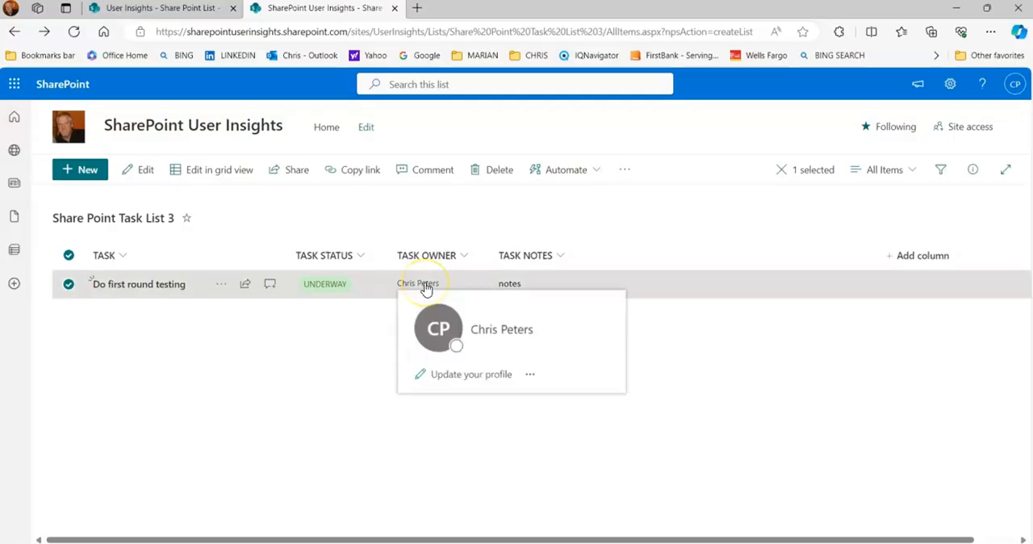
- Expand the task owner's contact card to view the contact details, and close it
left_click(426, 289)
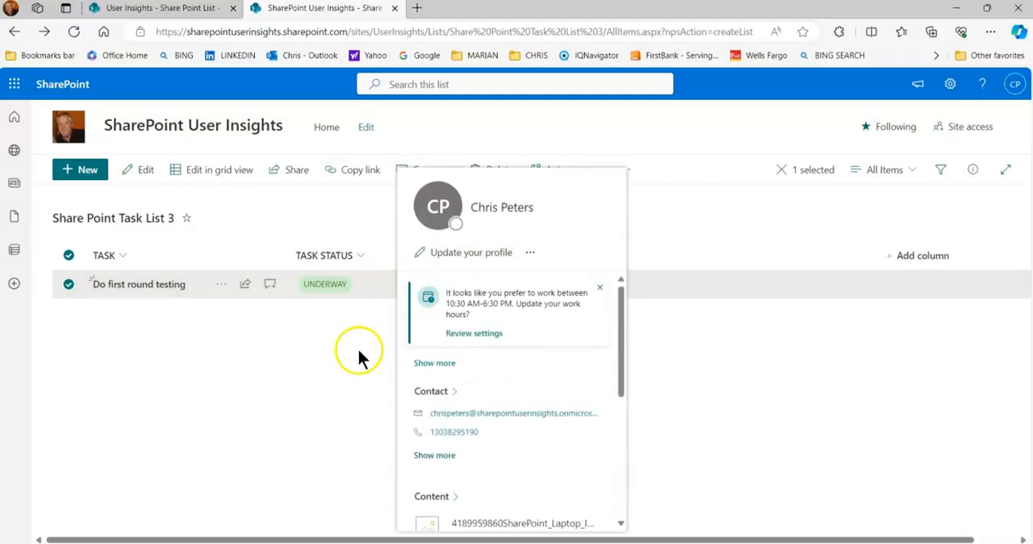
left_click(336, 386)
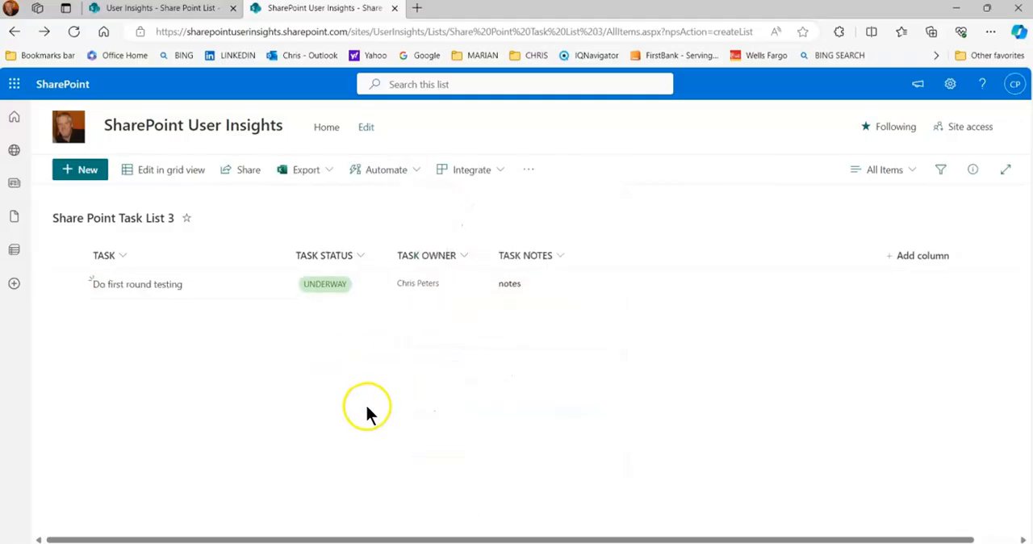
- Return to the site's home page and open the site contents to review the lists it holds
left_click(72, 131)
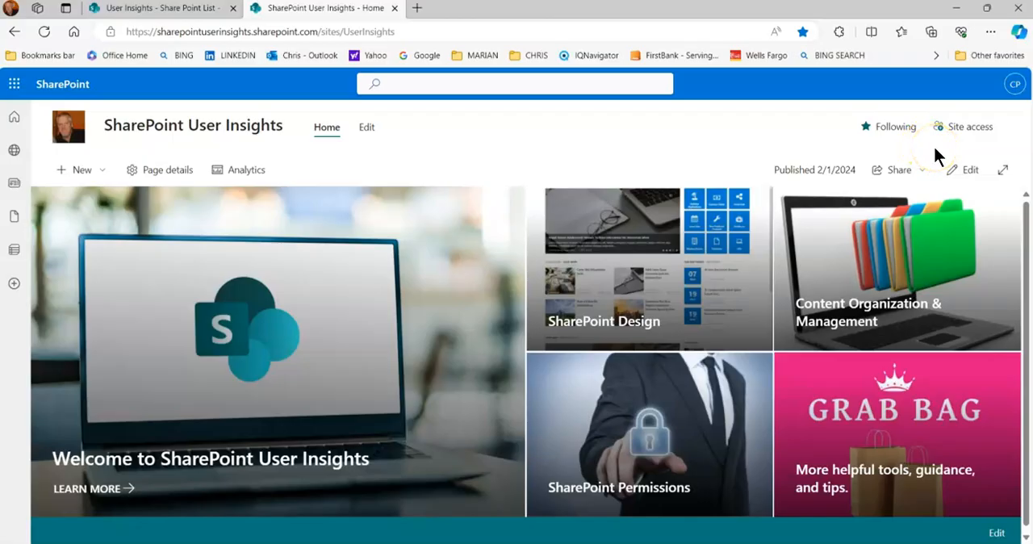
left_click(950, 85)
left_click(869, 213)
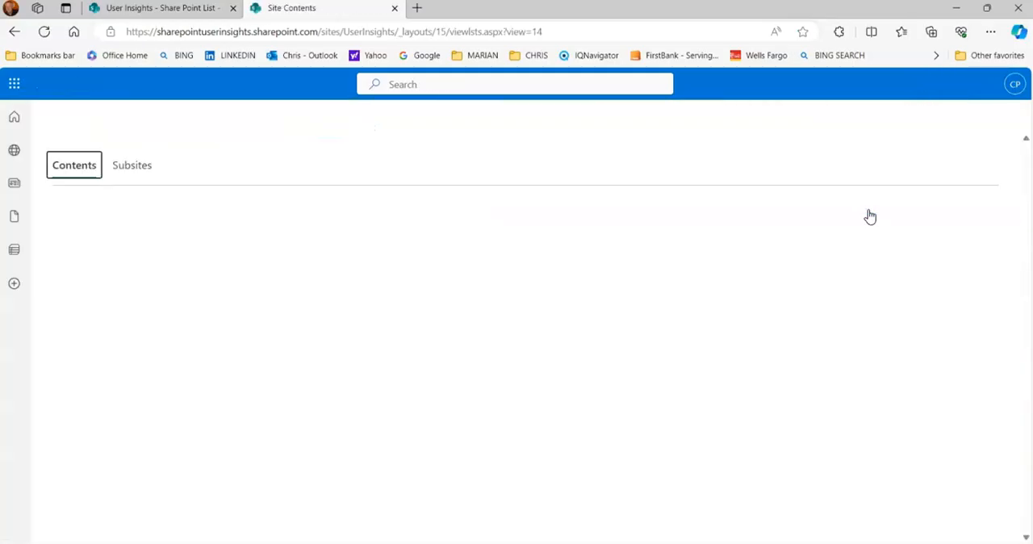
scroll(316, 372, "down", 2)
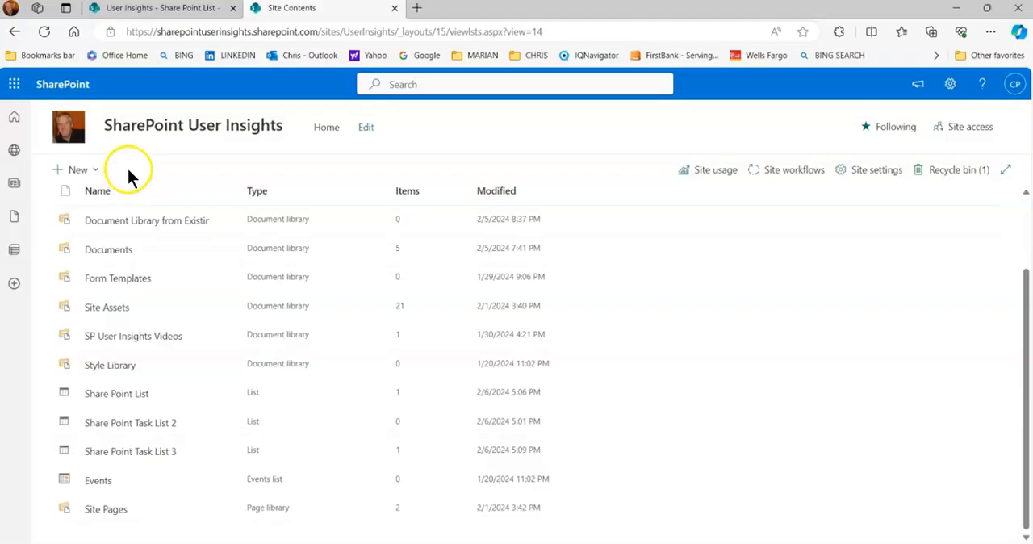
- Review creating a list from the existing Share Point Task List 3 up to its naming options, cancel it, and return to the site home page
left_click(97, 171)
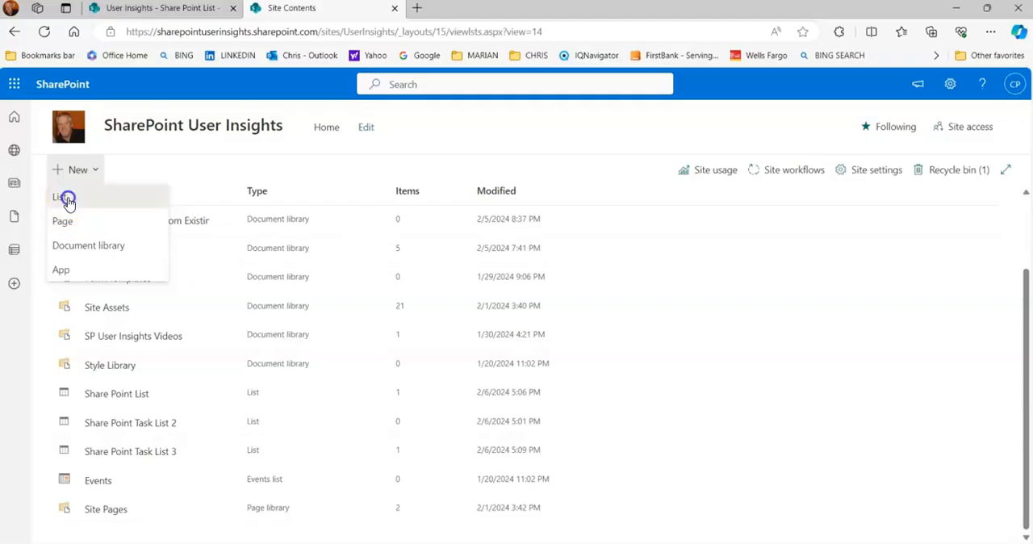
left_click(67, 200)
left_click(165, 200)
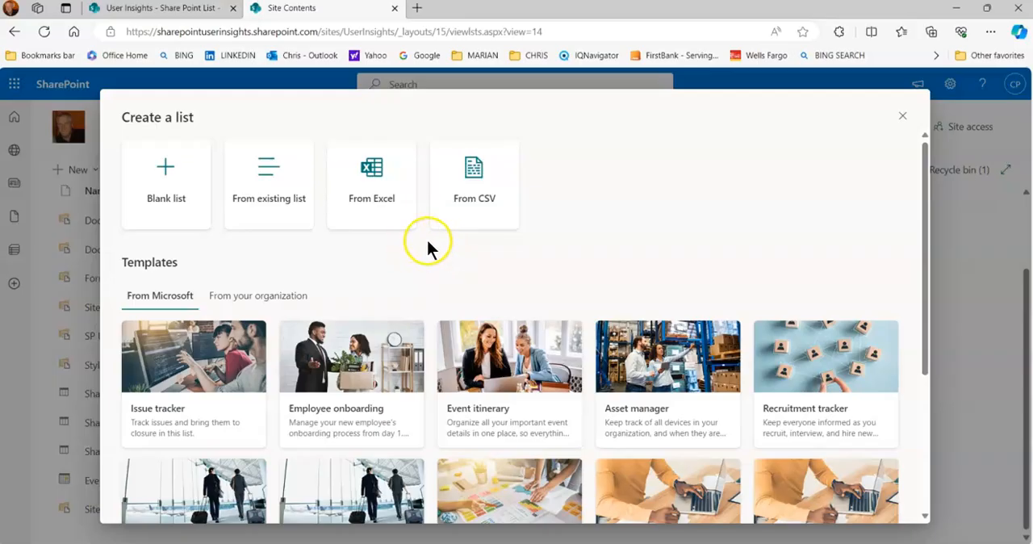
left_click(272, 185)
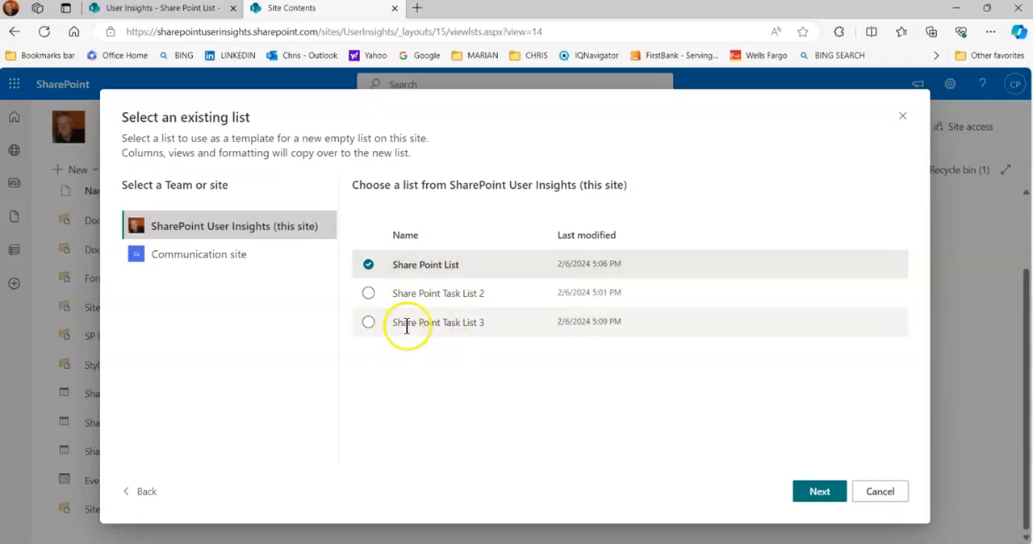
left_click(368, 323)
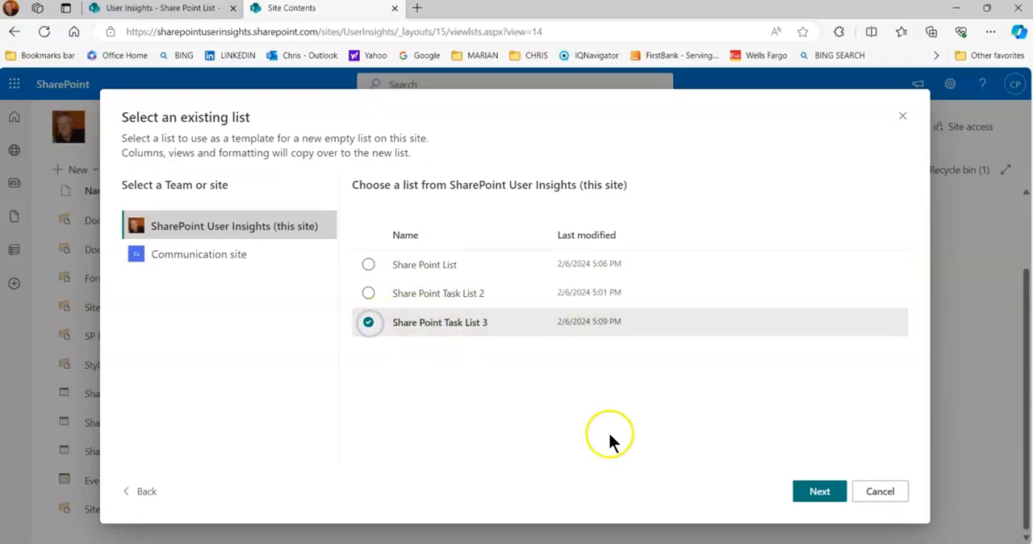
left_click(815, 494)
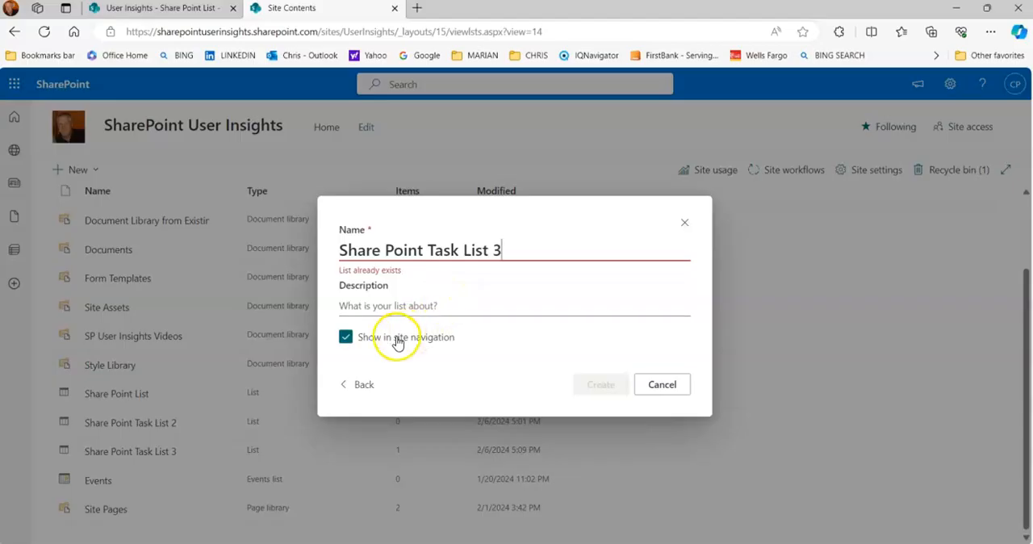
left_click(667, 385)
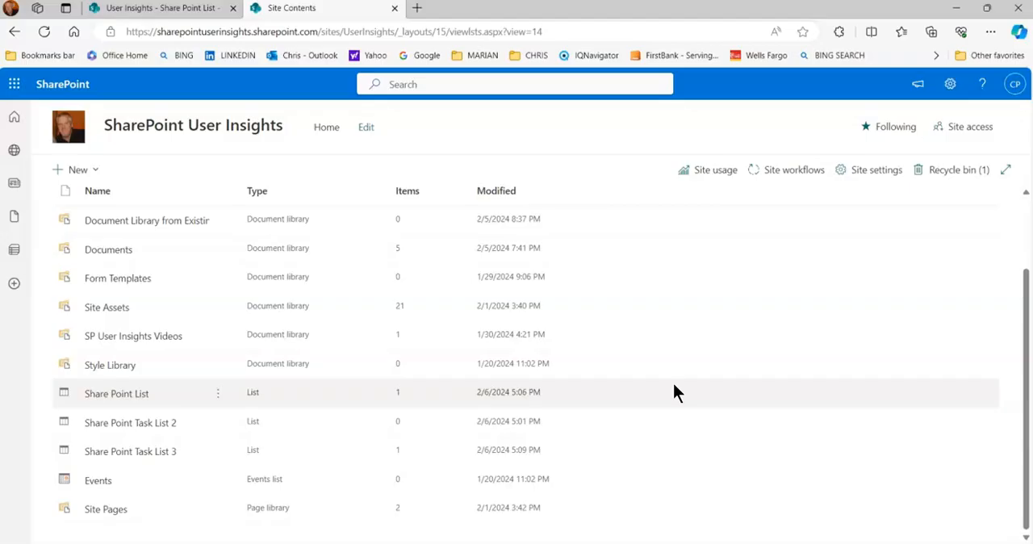
left_click(70, 130)
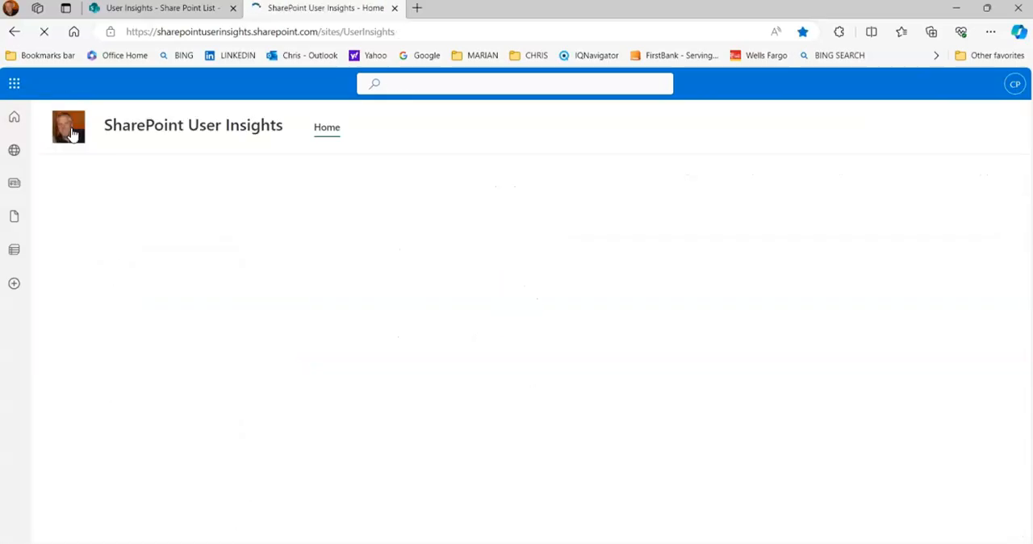